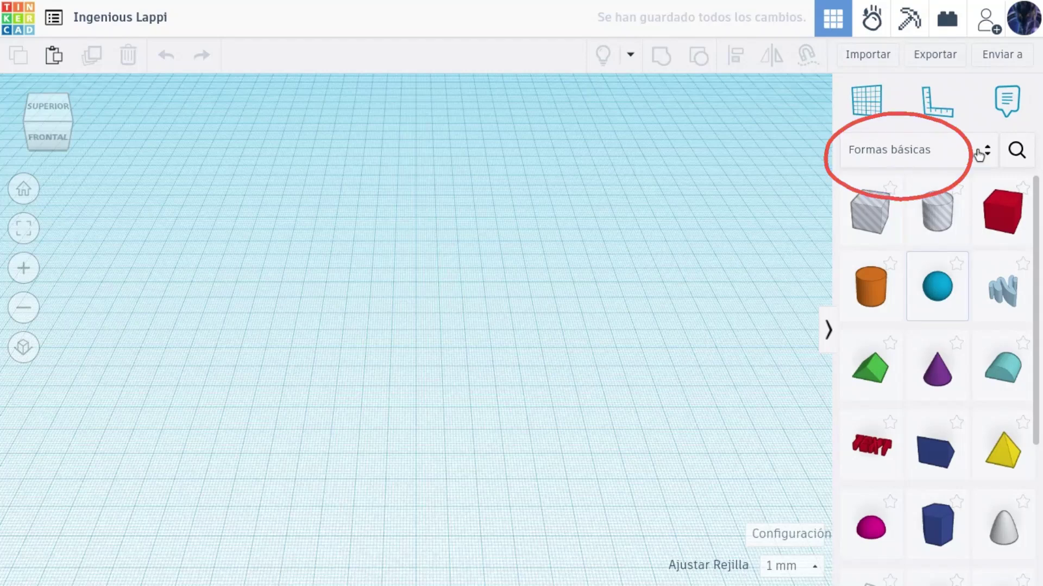
- Browse the basic shapes collection and the list of available shape library categories
scroll(987, 291, "down", 4)
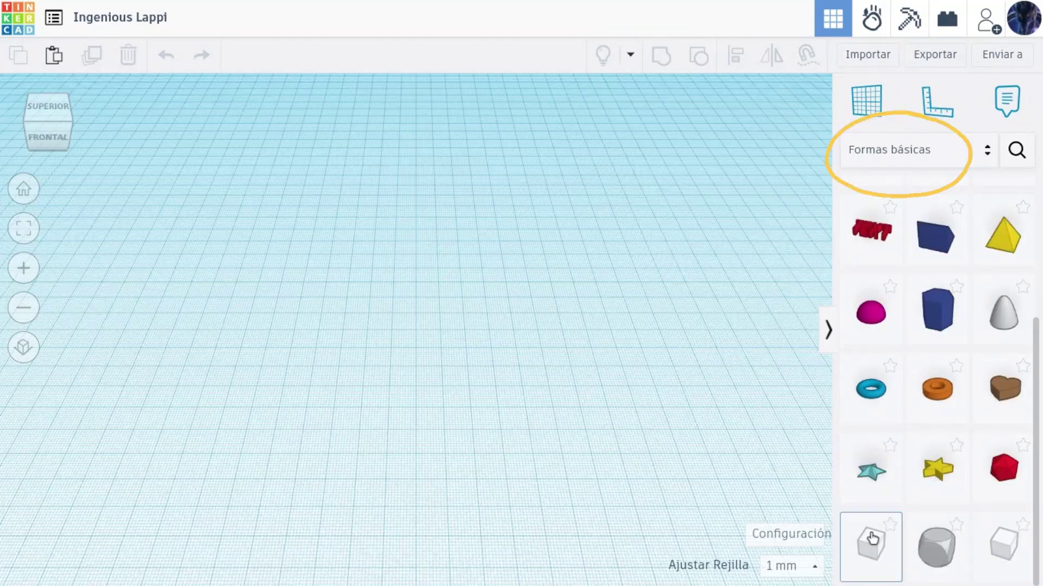
scroll(961, 239, "up", 3)
left_click(977, 150)
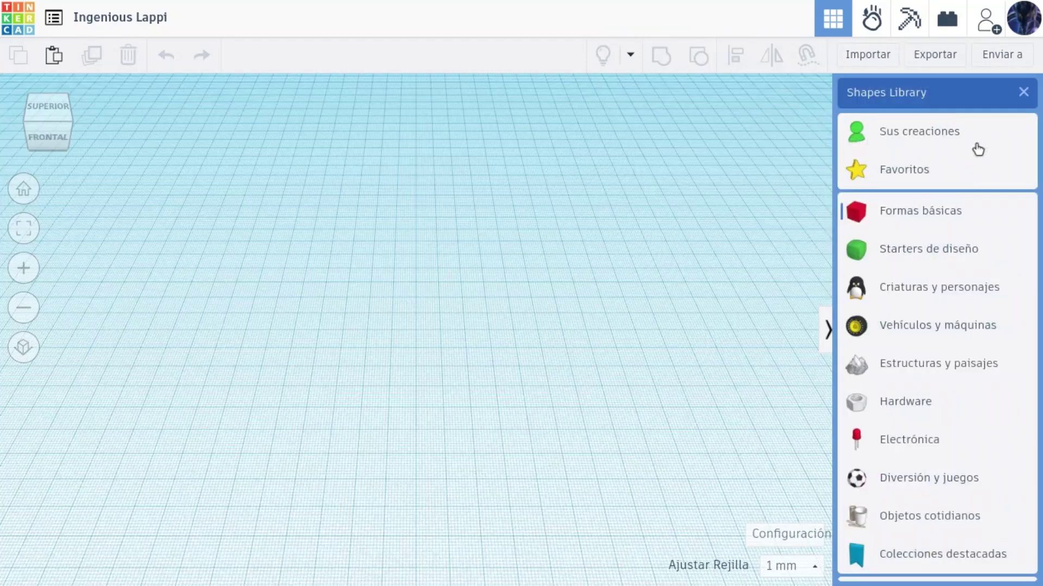
scroll(924, 438, "down", 2)
scroll(975, 267, "up", 2)
left_click(1024, 92)
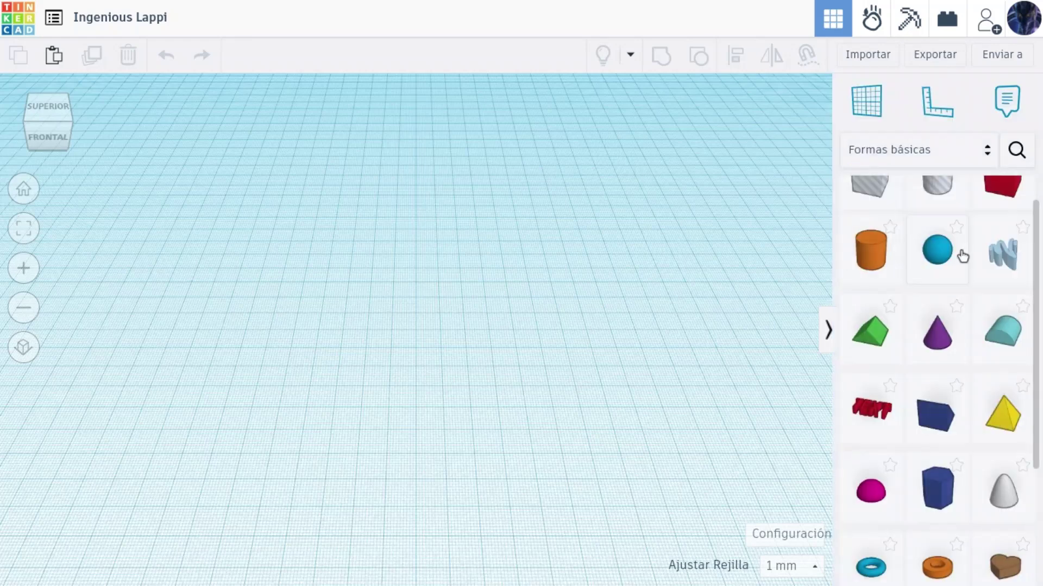
scroll(943, 350, "down", 3)
scroll(947, 353, "up", 4)
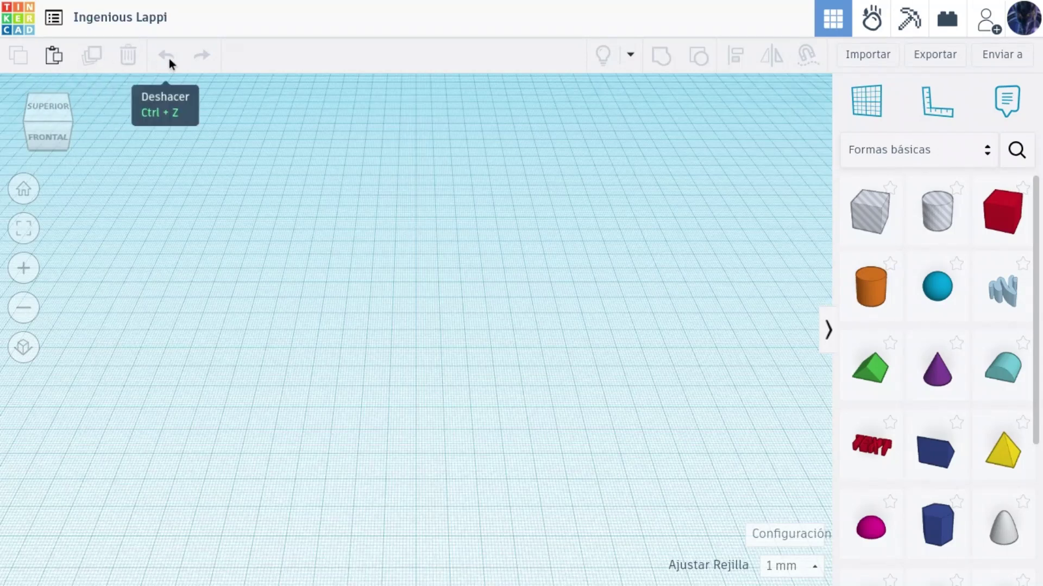
- Place a solid red box on the workplane with default dimensions and hide it
scroll(286, 231, "down", 2)
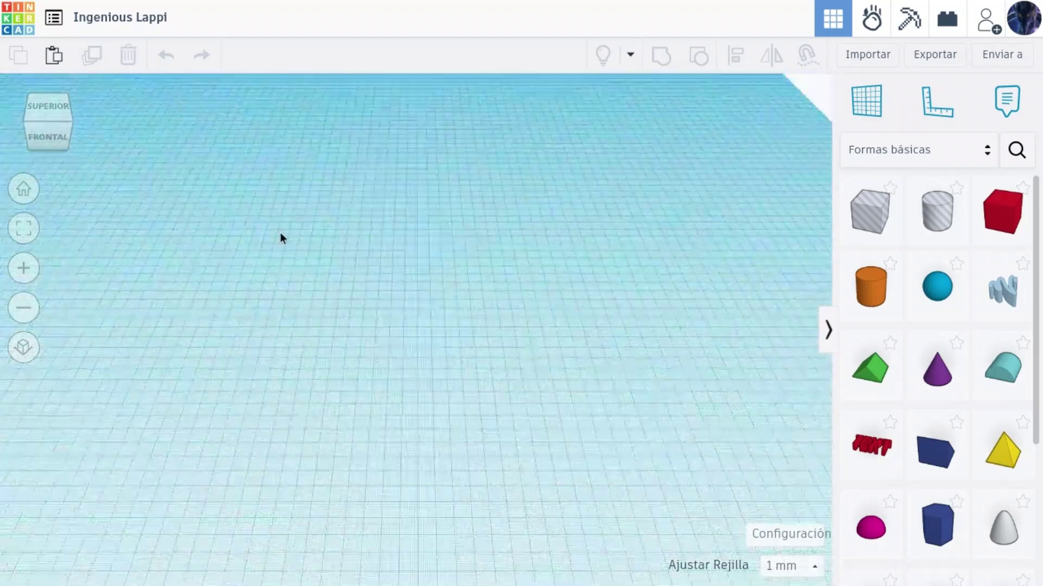
left_click_drag(44, 123, 126, 126)
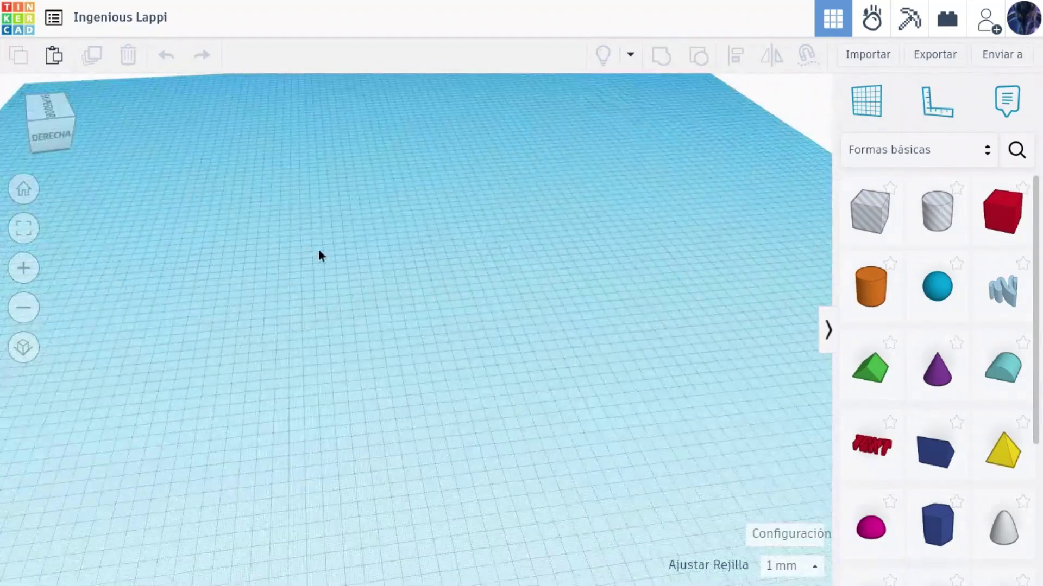
scroll(315, 252, "up", 3)
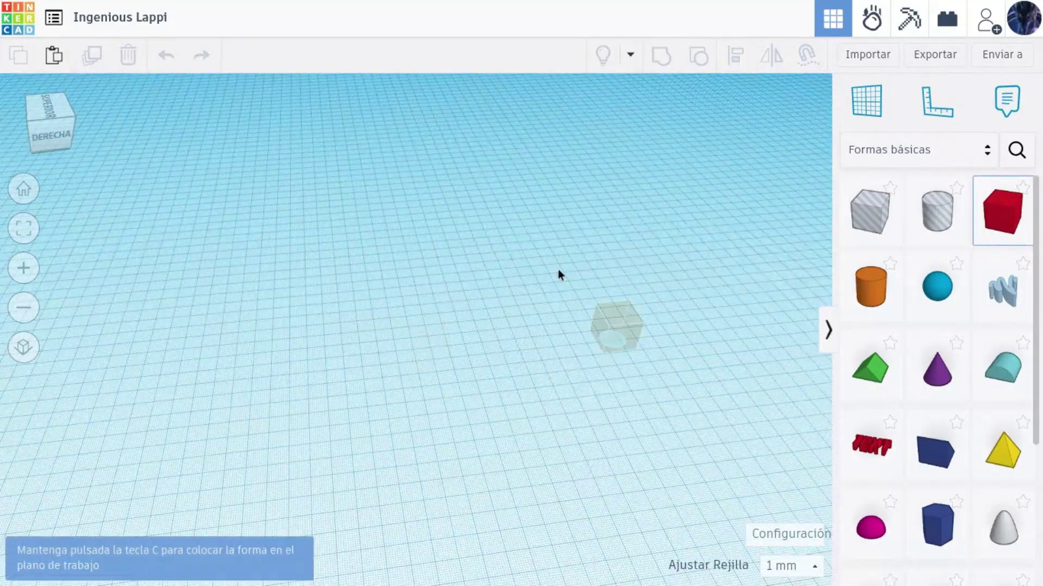
left_click(474, 357)
scroll(474, 357, "up", 2)
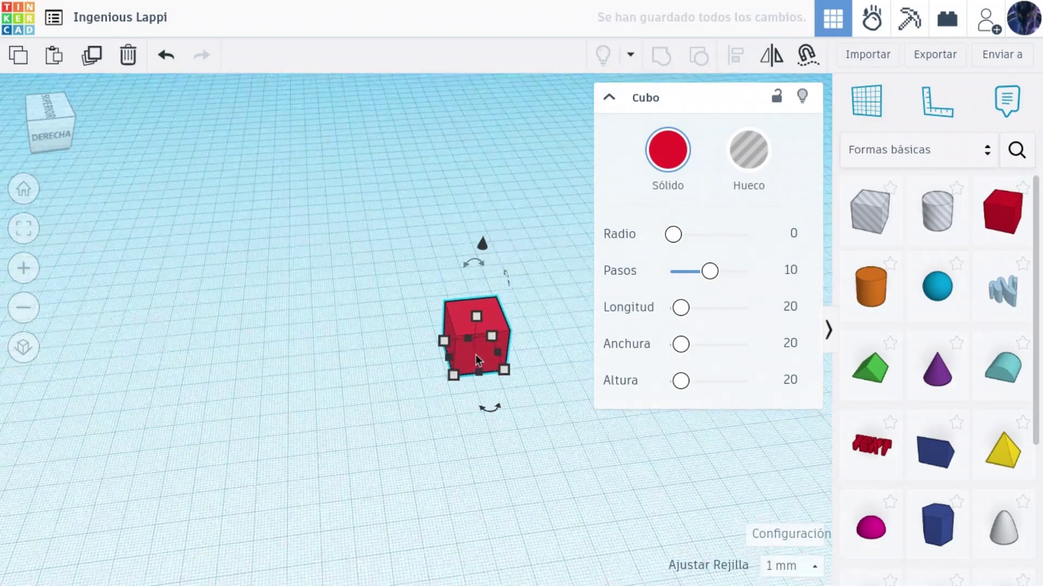
left_click(803, 104)
- Place an orange cylinder on the workplane and set its height to 5 mm
left_click(878, 298)
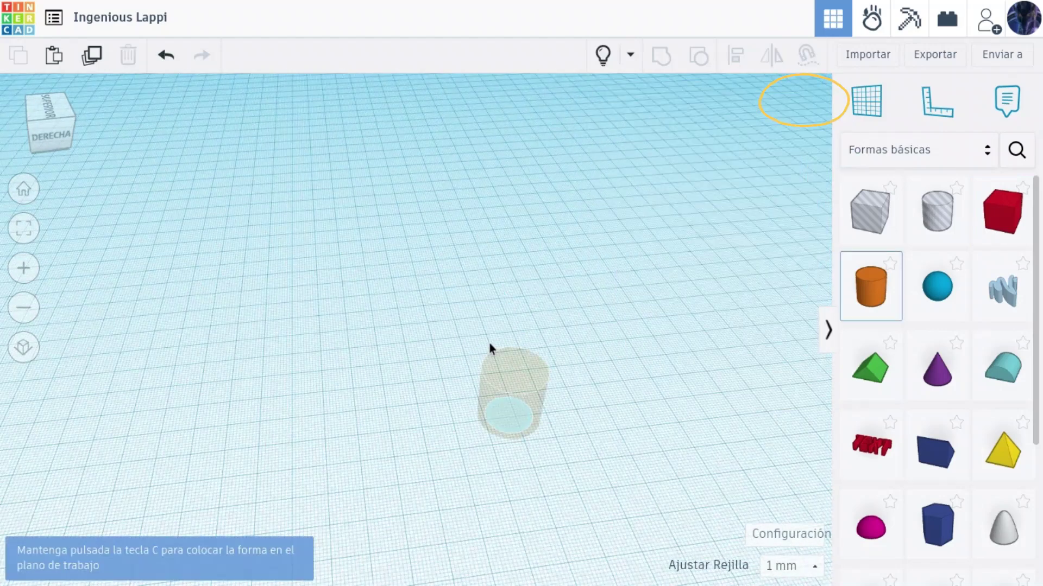
left_click(455, 363)
left_click(465, 328)
left_click(528, 343)
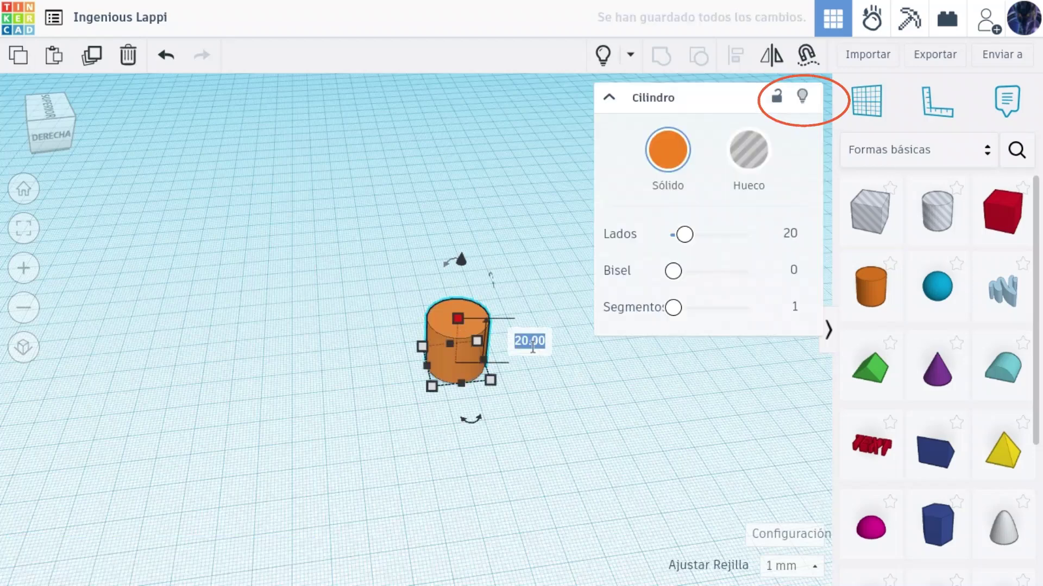
type("5")
key("Return")
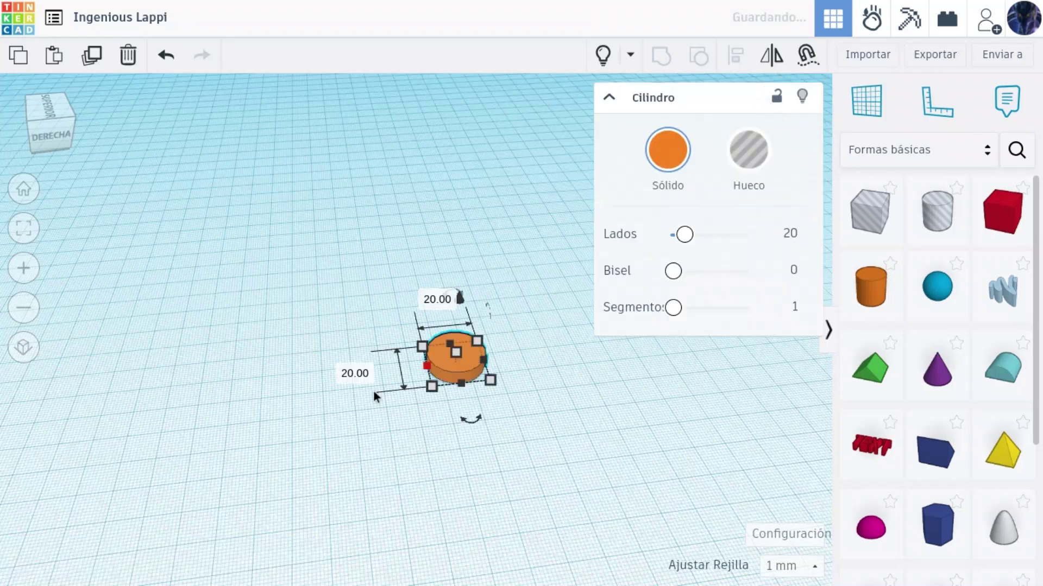
- Set the cylinder's length and width to 50 mm each
left_click(372, 383)
type("50")
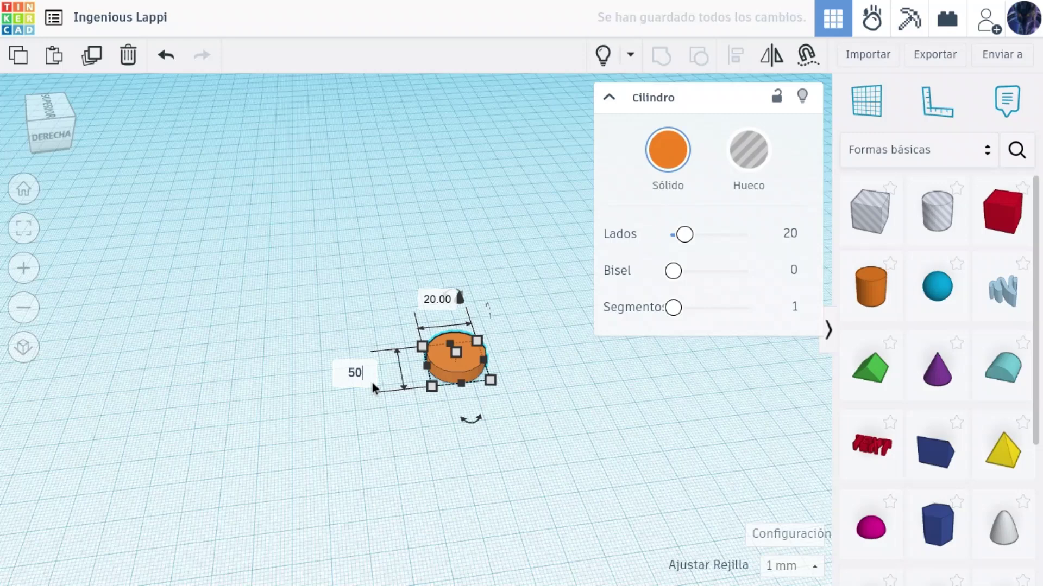
key("Return")
left_click(424, 252)
type("50")
key("Return")
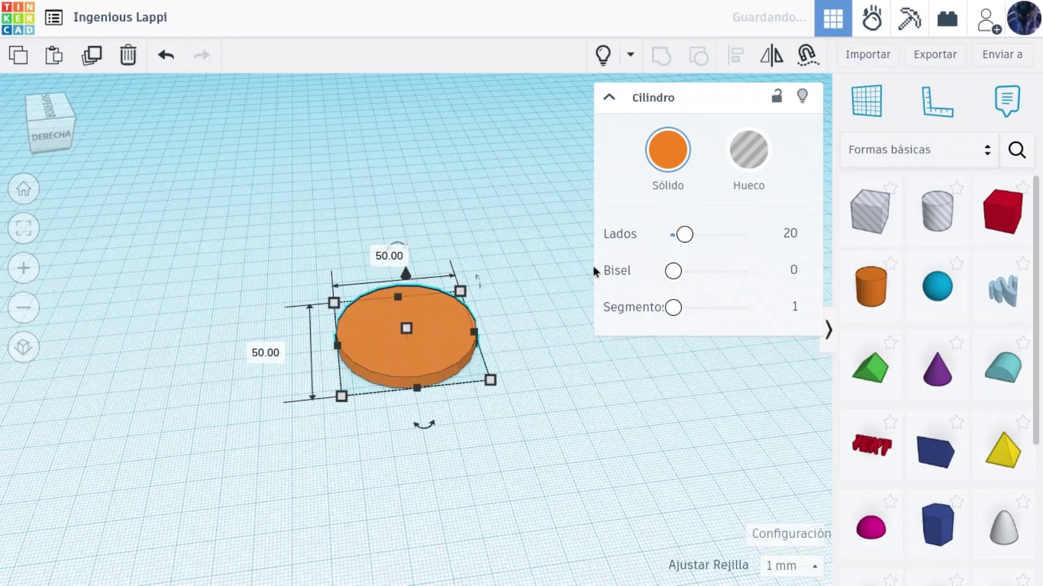
- Smooth the cylinder with 64 sides and add a bevel of 1.226 to its edges
left_click_drag(685, 234, 760, 237)
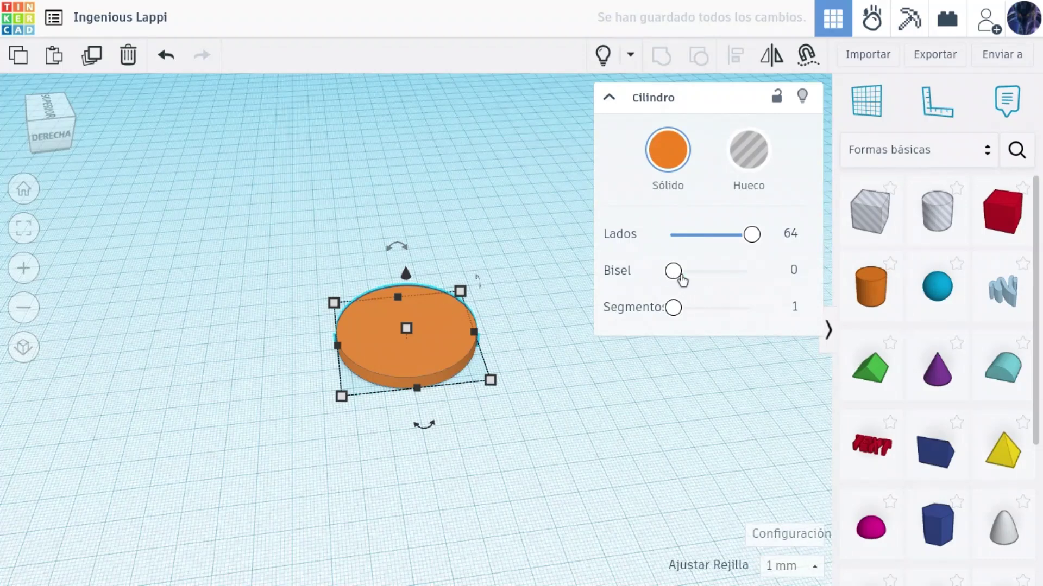
left_click_drag(680, 275, 711, 274)
scroll(582, 327, "up", 3)
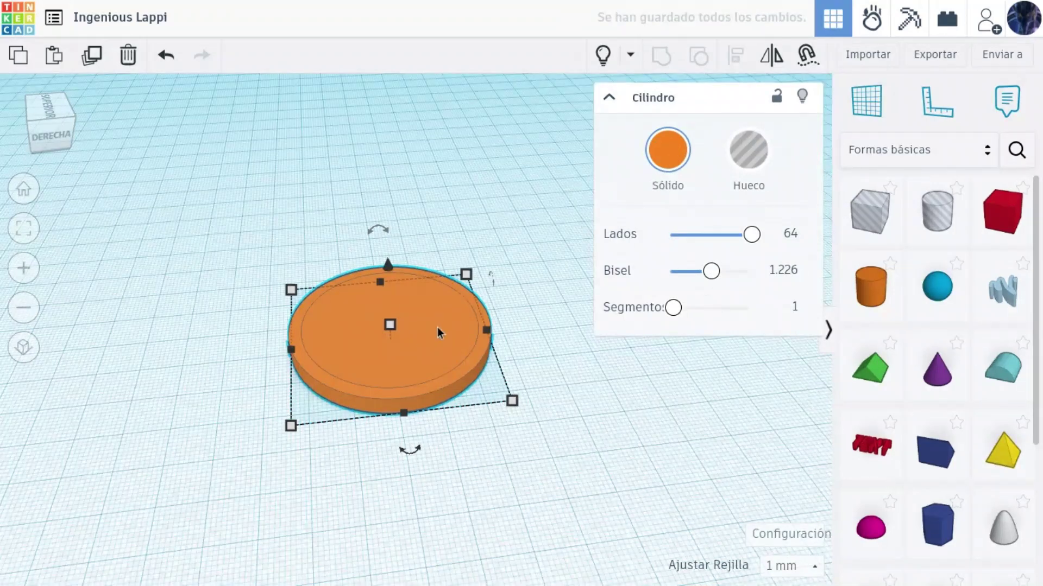
- Change the cylinder's solid colour to the preset dark gold
left_click(667, 150)
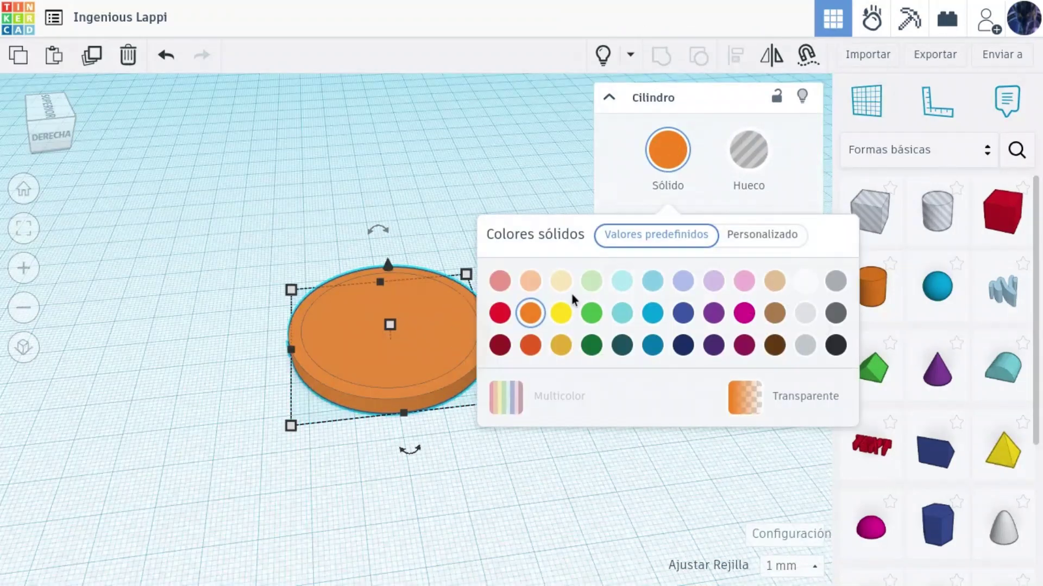
left_click(560, 281)
left_click(561, 345)
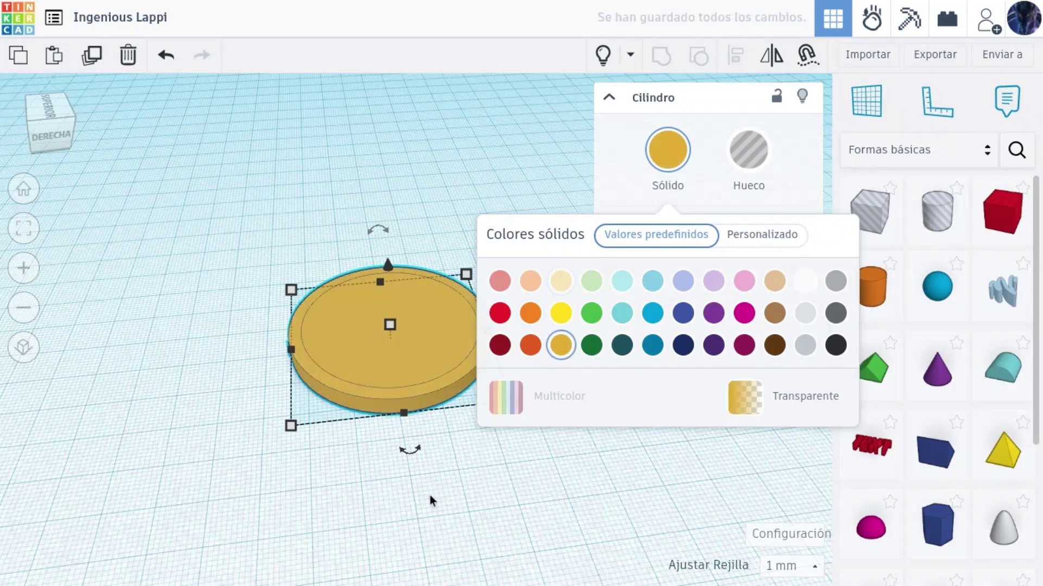
left_click(430, 499)
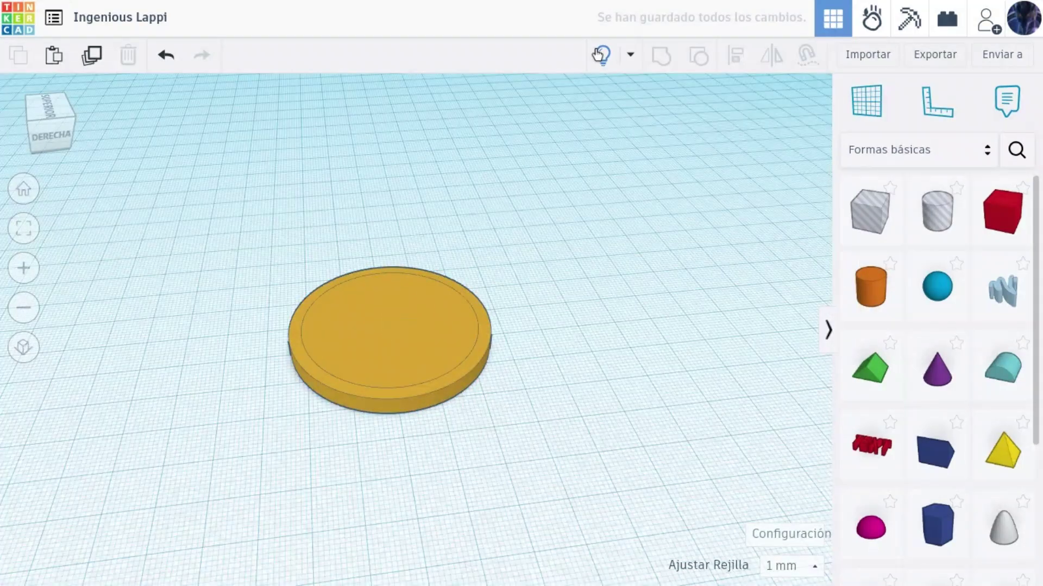
- Bring the red box back beside the gold disc and set the workplane on the disc's top face
left_click_drag(1002, 212, 573, 417)
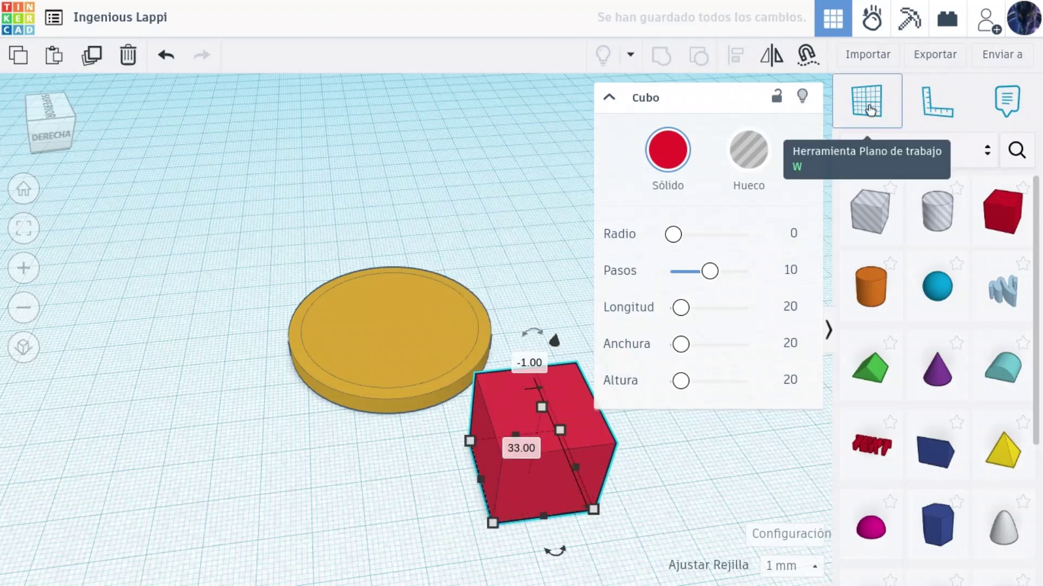
left_click(869, 109)
left_click(396, 337)
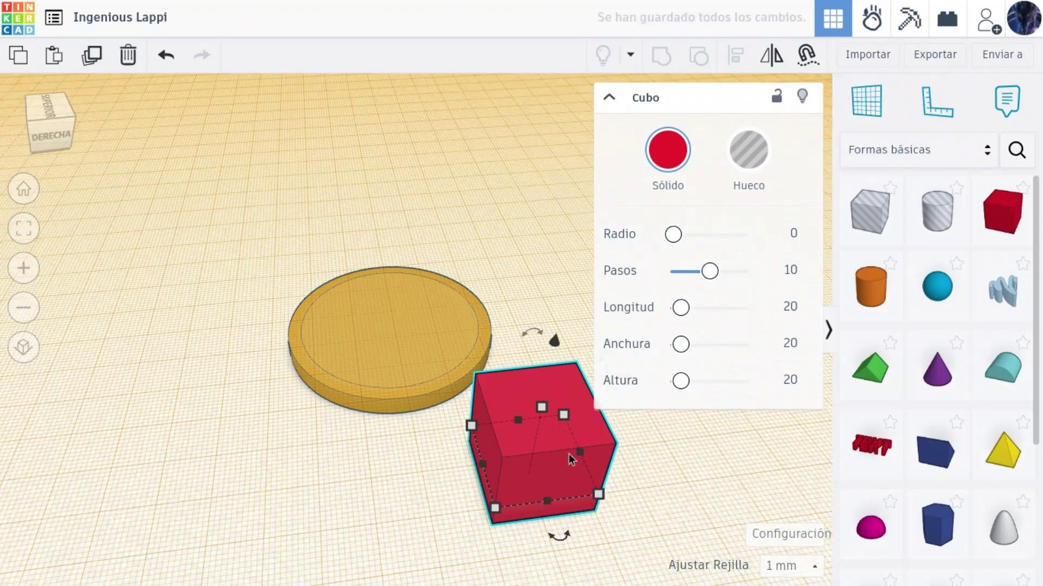
- Move the red box onto the gold disc and set its height to 2.5 mm
left_click_drag(548, 449, 401, 313)
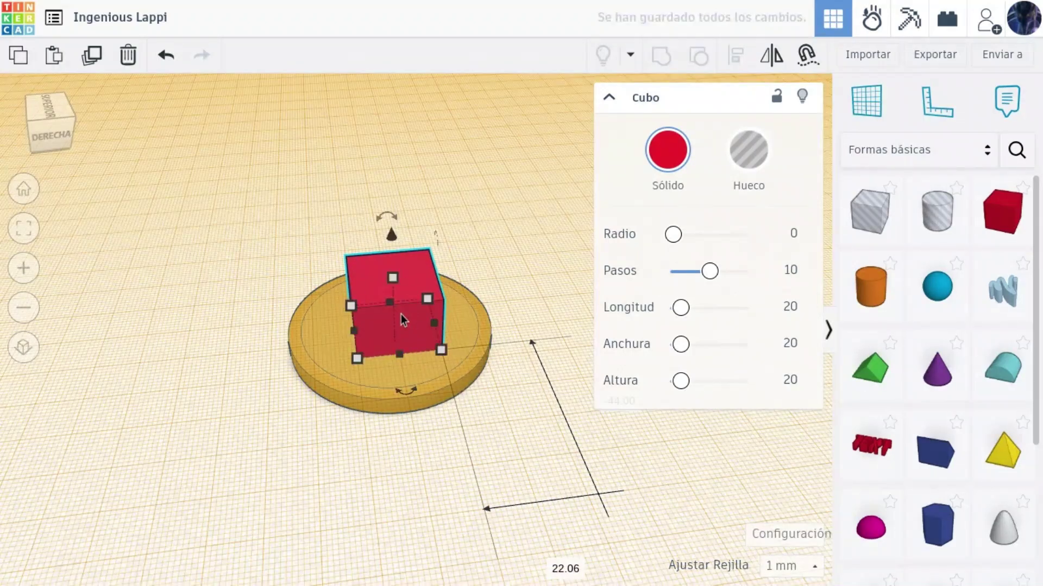
left_click(520, 296)
type("2")
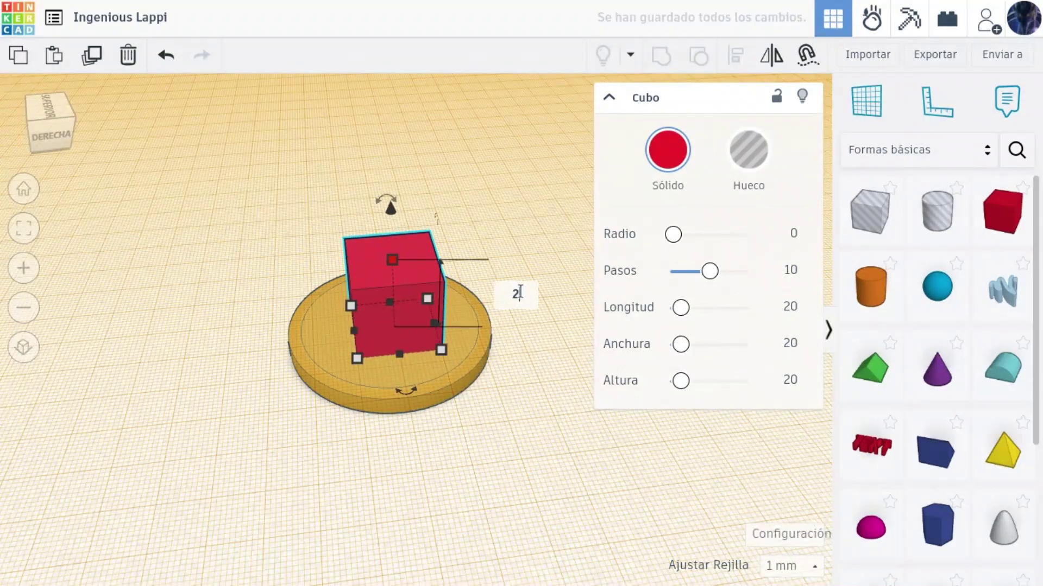
type(".5")
key("Return")
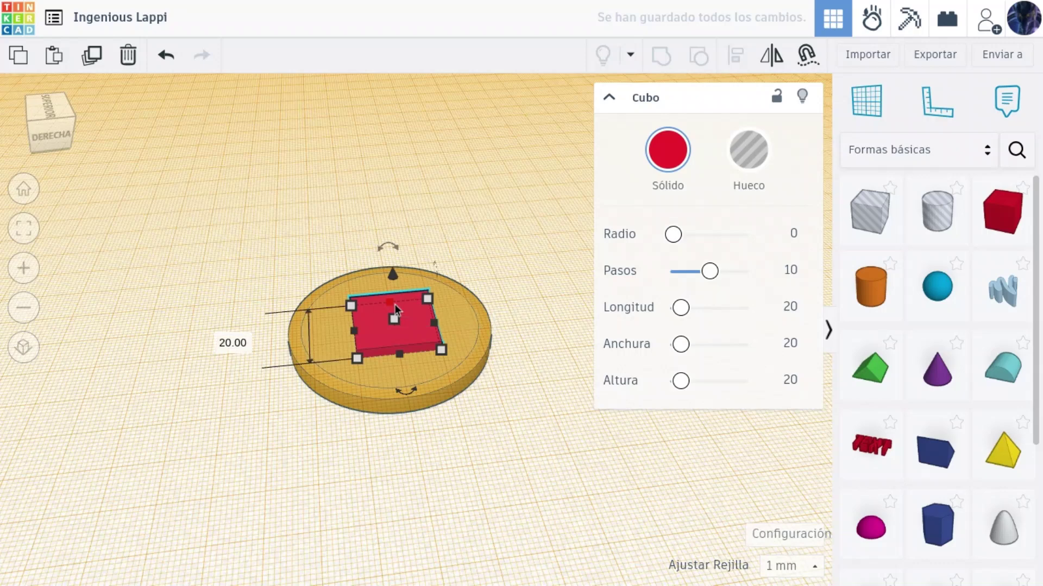
- Narrow the red box into a slim bar and position it on the lower part of the disc, seen from above
left_click_drag(394, 304, 397, 341)
key("f")
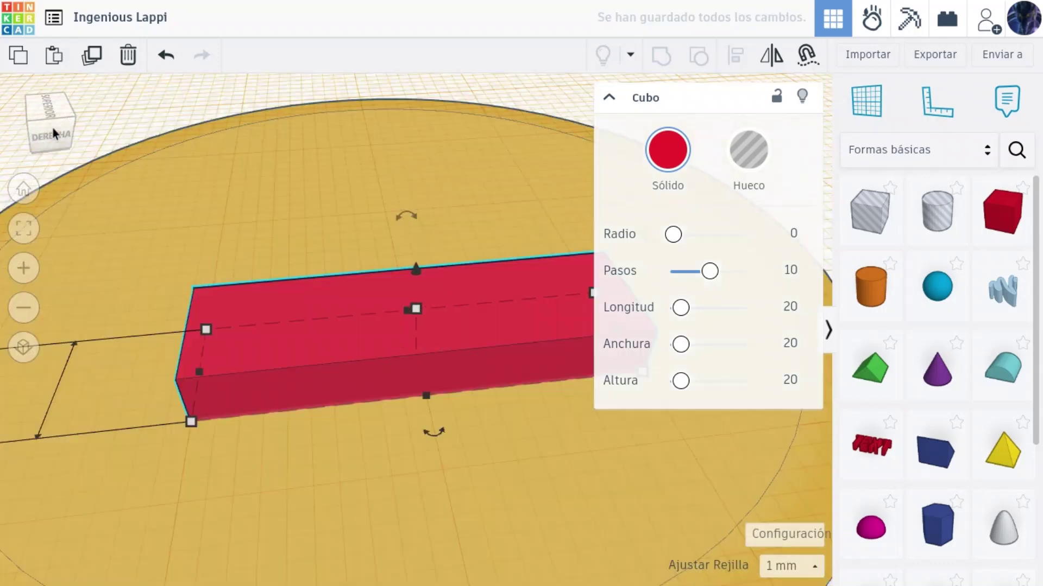
left_click_drag(54, 129, 48, 182)
scroll(366, 271, "down", 4)
scroll(393, 302, "down", 5)
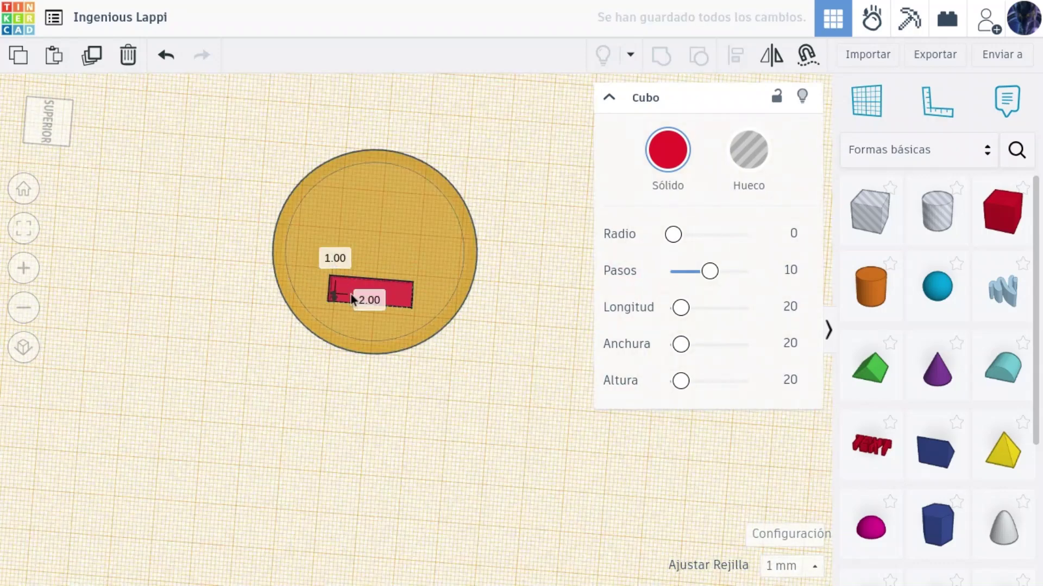
- Select the disc and the red bar together and align their centres along the bar's length
left_click_drag(516, 373, 237, 133)
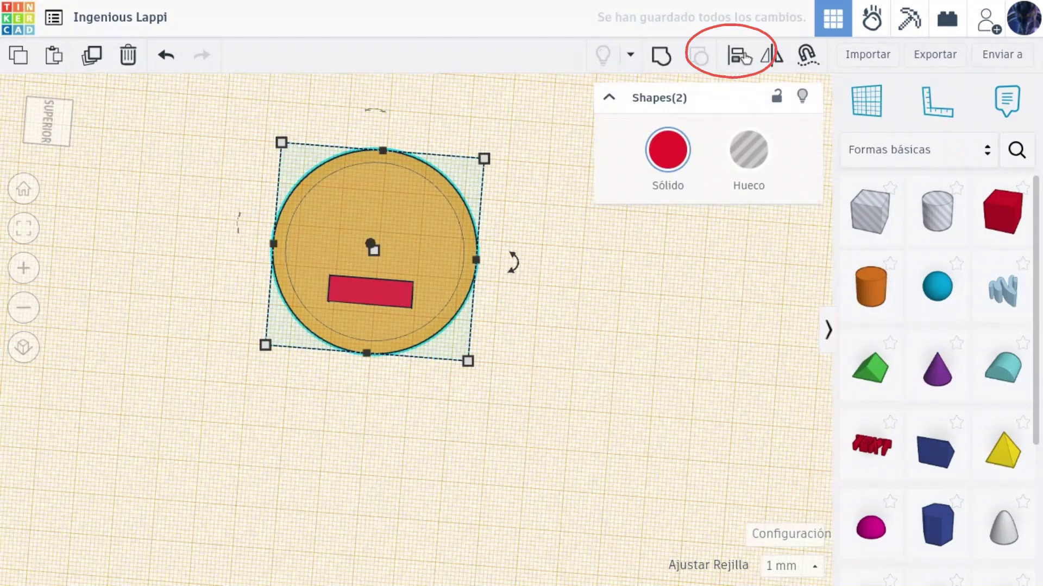
left_click(735, 60)
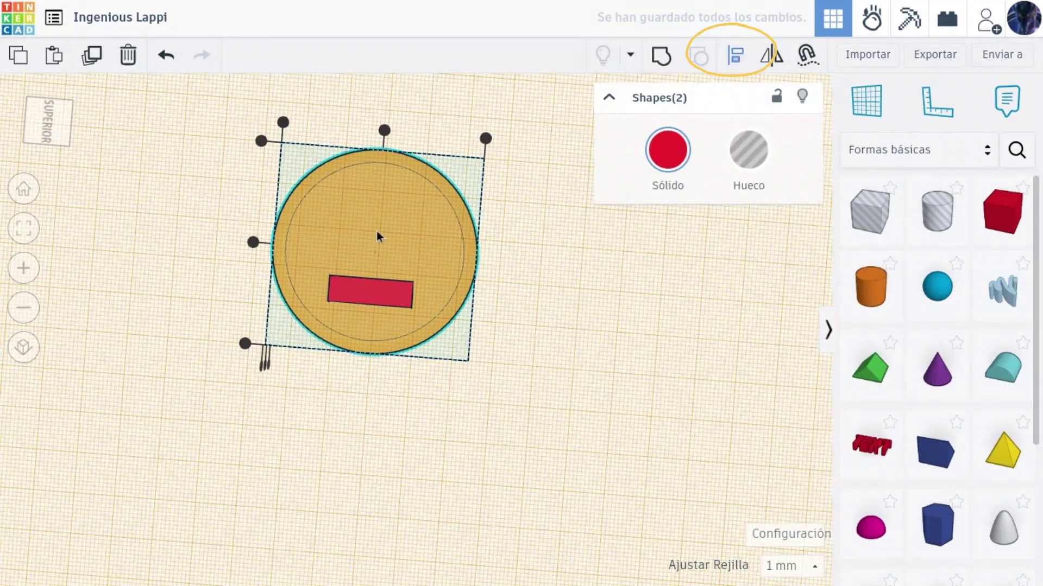
left_click(384, 131)
left_click(483, 290)
- Change the red bar's solid colour to the preset black
left_click(404, 304)
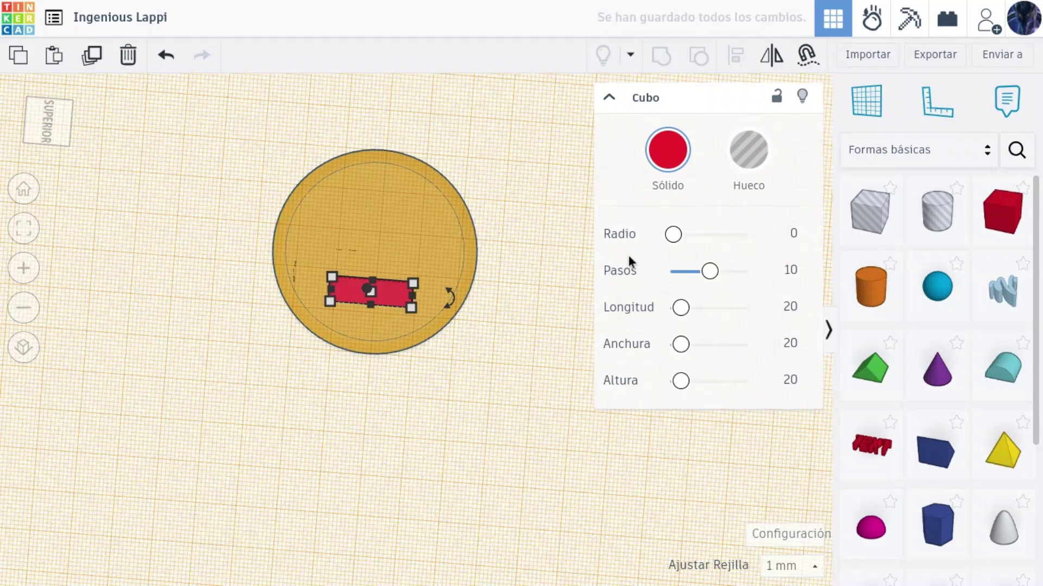
left_click(667, 149)
left_click(836, 345)
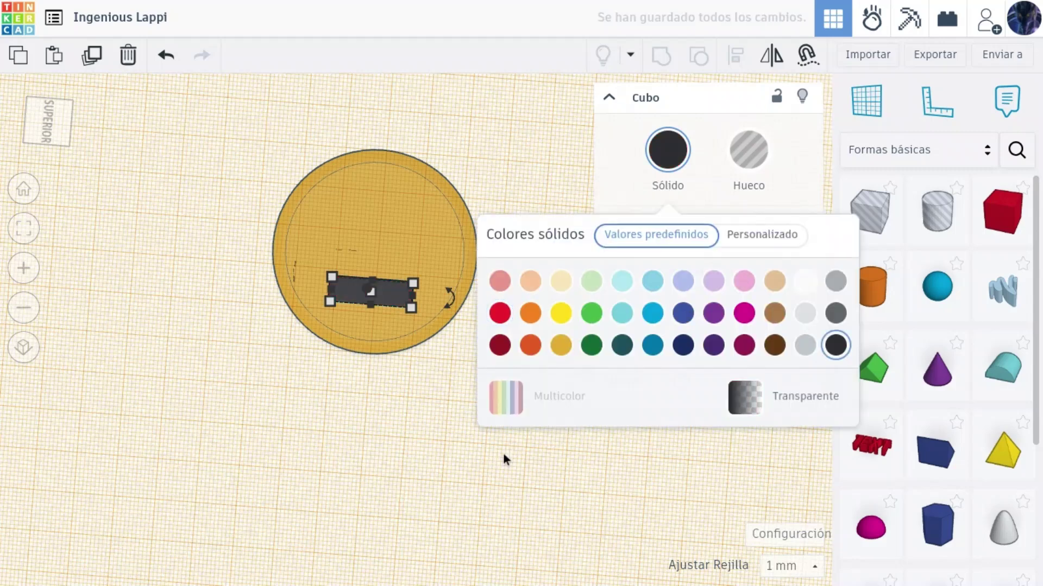
left_click(502, 454)
- Duplicate the black bar, turning the copy perpendicular and placing it above the base as the stem of a number 1
left_click(372, 289)
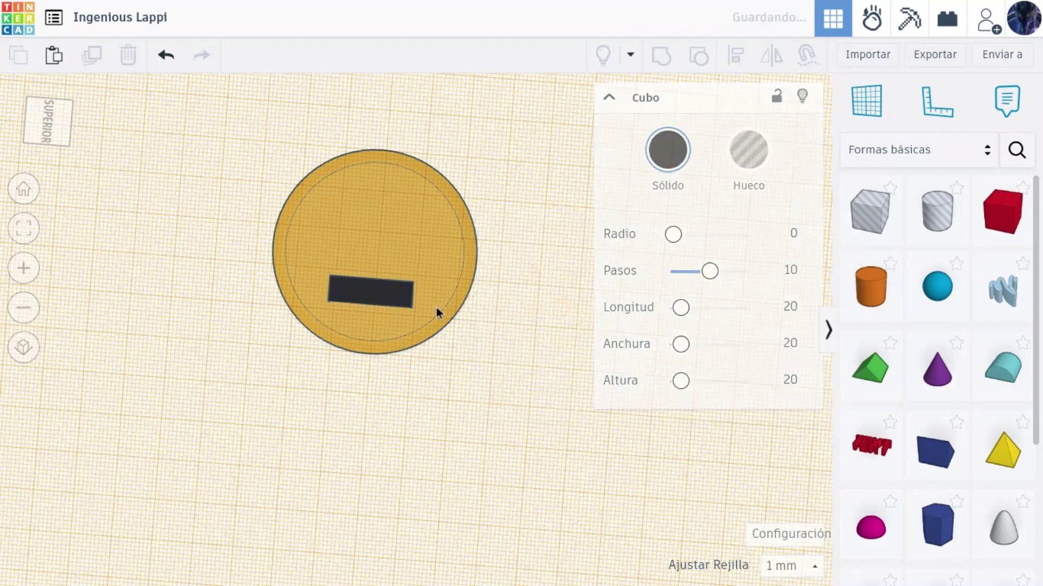
mouse_move(449, 297)
left_mouse_down()
mouse_move(382, 227)
mouse_move(441, 282)
left_mouse_up()
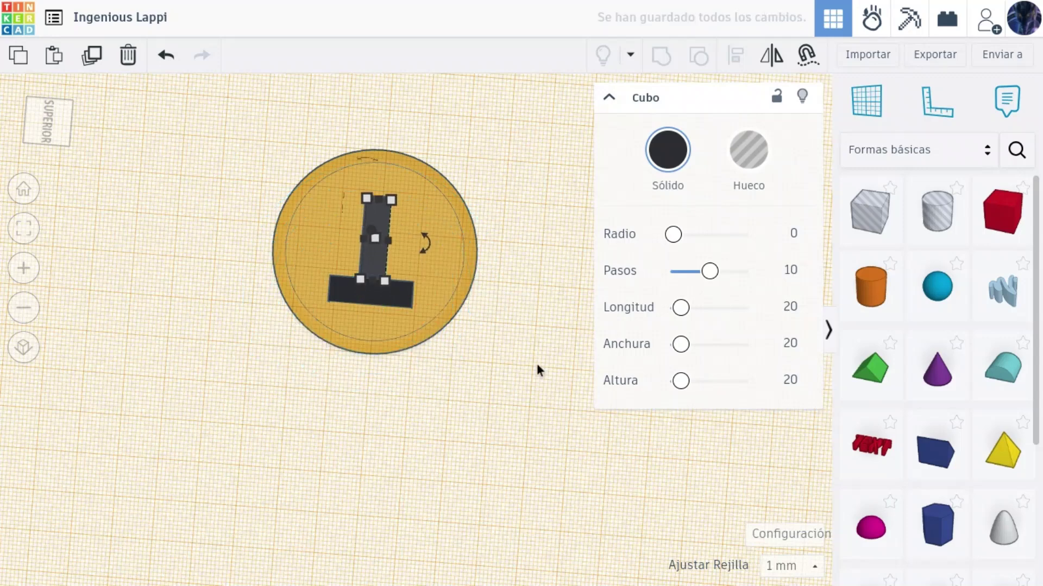
left_click(464, 431)
- Duplicate a black bar, tilt the copy diagonally and nudge it to the stem's upper end as the flag of the 1
left_click(382, 250)
left_click_drag(381, 250, 416, 293)
key("Up")
key("Up")
key("Up")
key("Up")
key("Up")
key("Up")
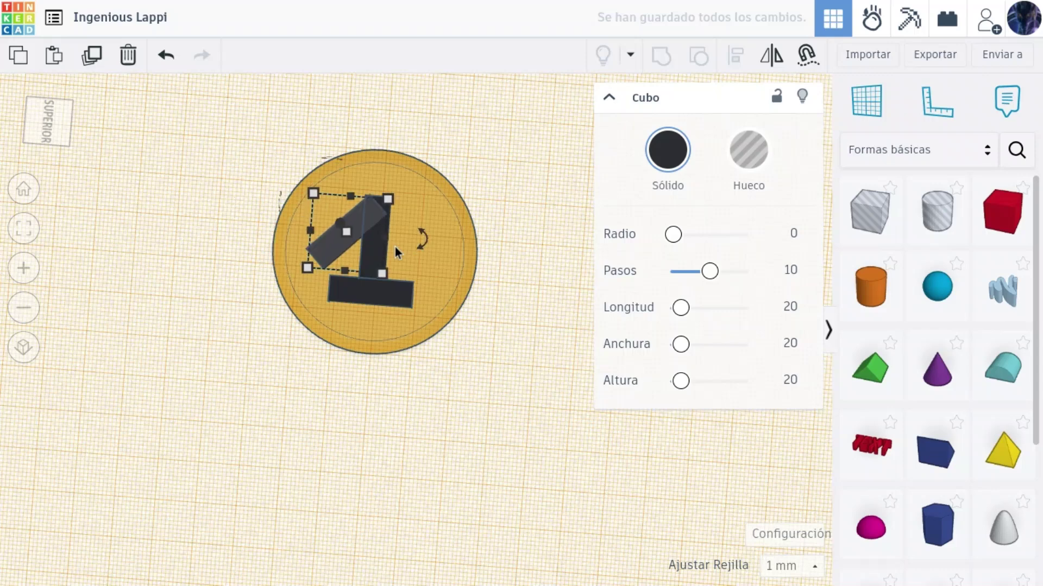
key("Right")
key("Right")
key("Right")
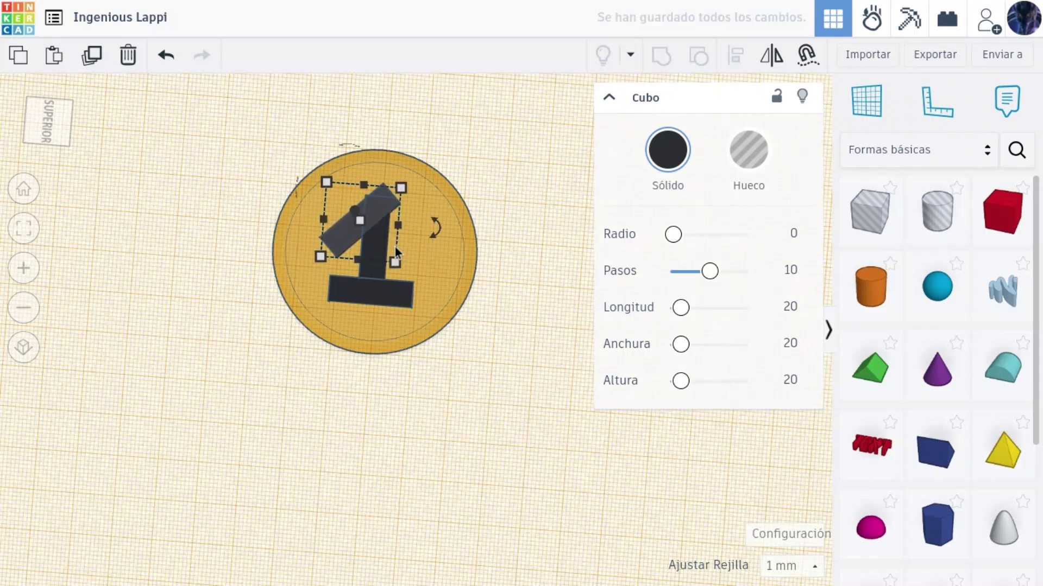
- Move the black base bar slightly lower on the disc and stretch the stem to 27 mm so it reaches the base
left_click(356, 300)
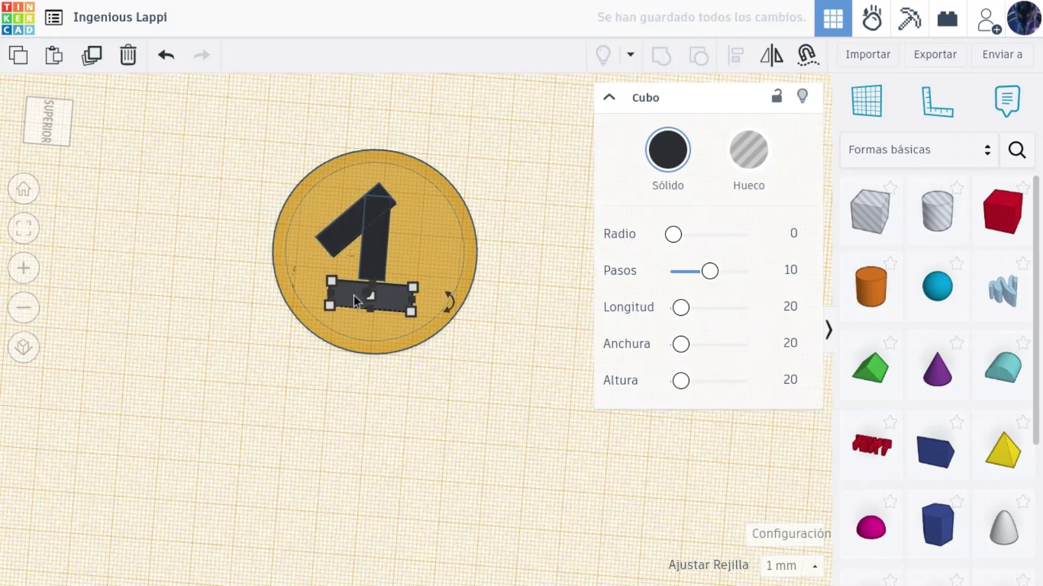
left_click_drag(354, 295, 374, 305)
left_click(374, 244)
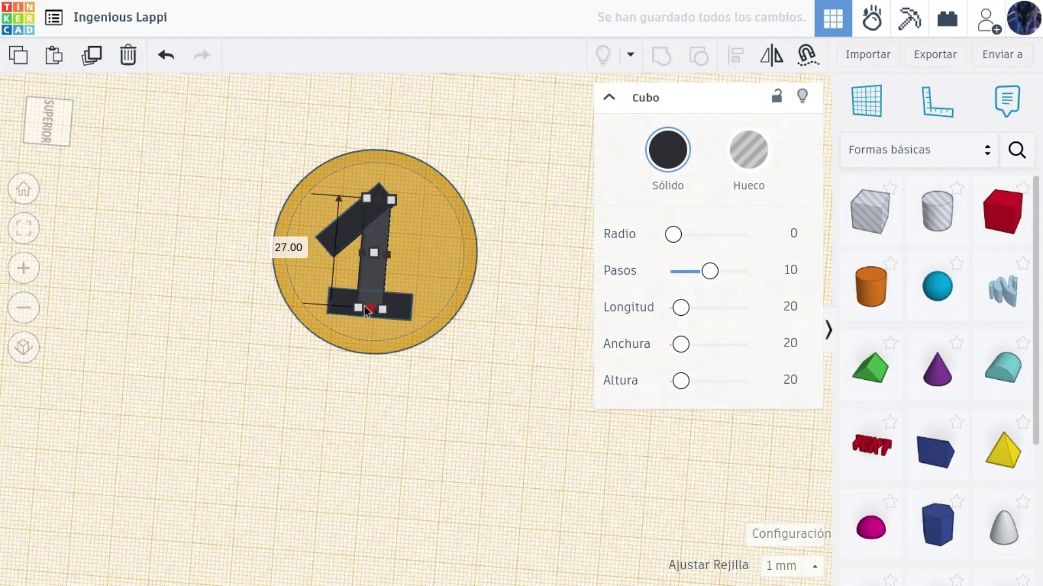
- Place a hole box over the tip protruding above the 1 and a copy of it against the stem's outer edge
left_click(491, 365)
left_click(340, 244)
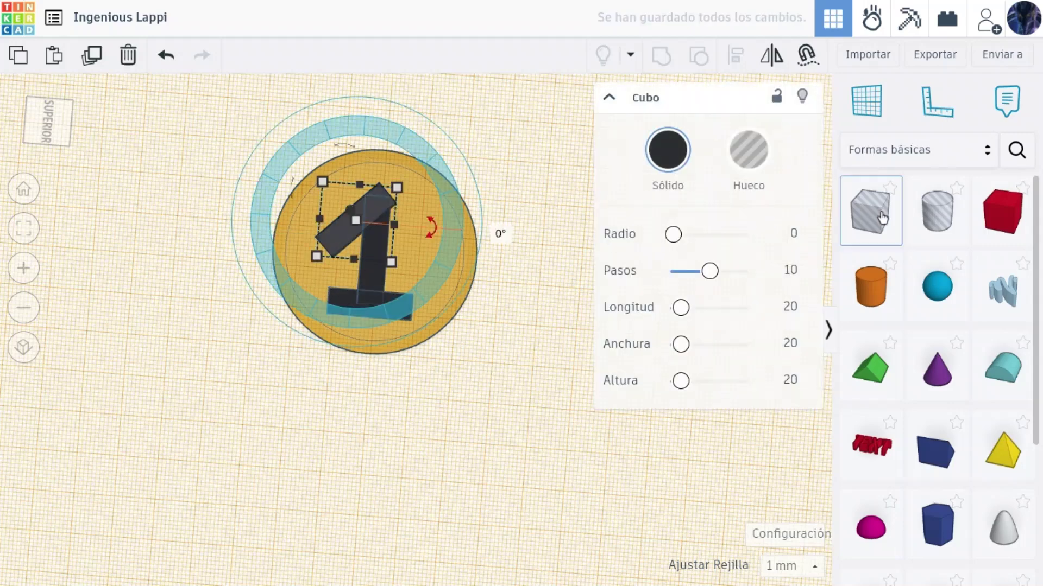
left_click_drag(877, 218, 446, 220)
key("ctrl+d")
scroll(400, 188, "up", 10)
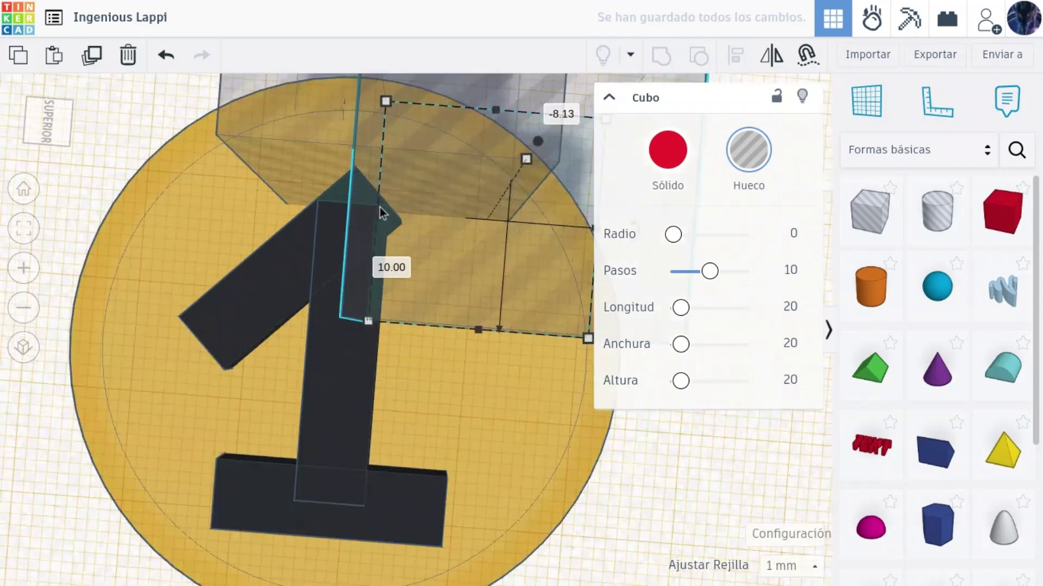
scroll(514, 261, "down", 5)
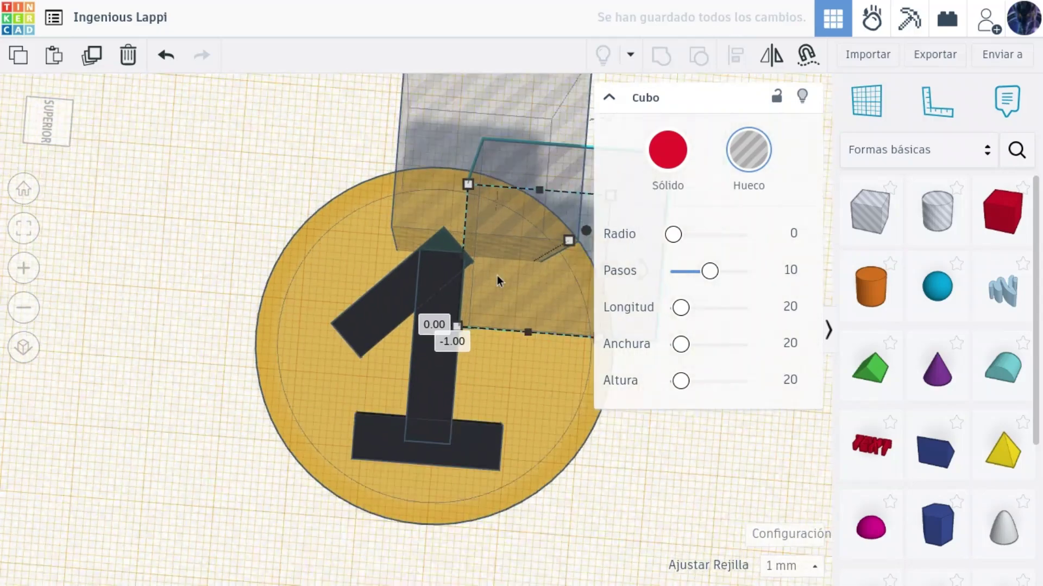
- Duplicate the hole box, move the copy to the free end of the flag and tilt it to match the flag's angle
left_click_drag(513, 320, 584, 326)
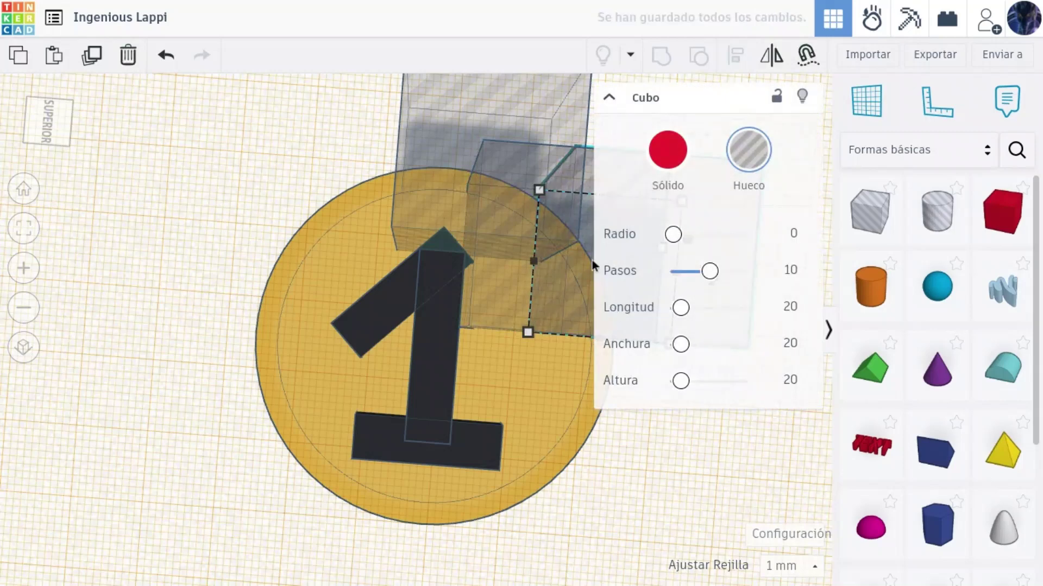
left_click(610, 98)
left_click_drag(722, 312, 233, 331)
scroll(403, 335, "down", 3)
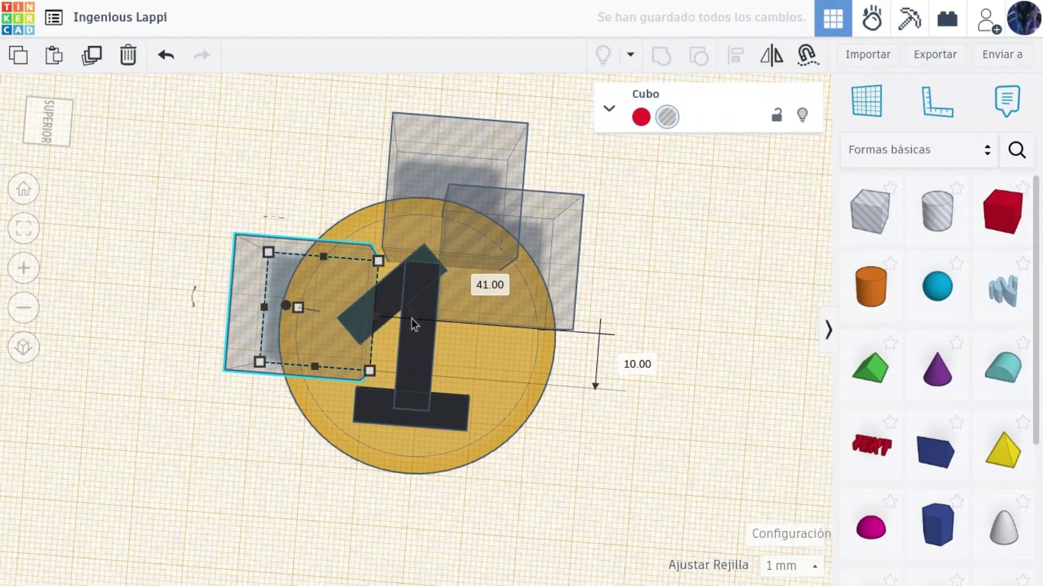
left_click_drag(408, 320, 429, 360)
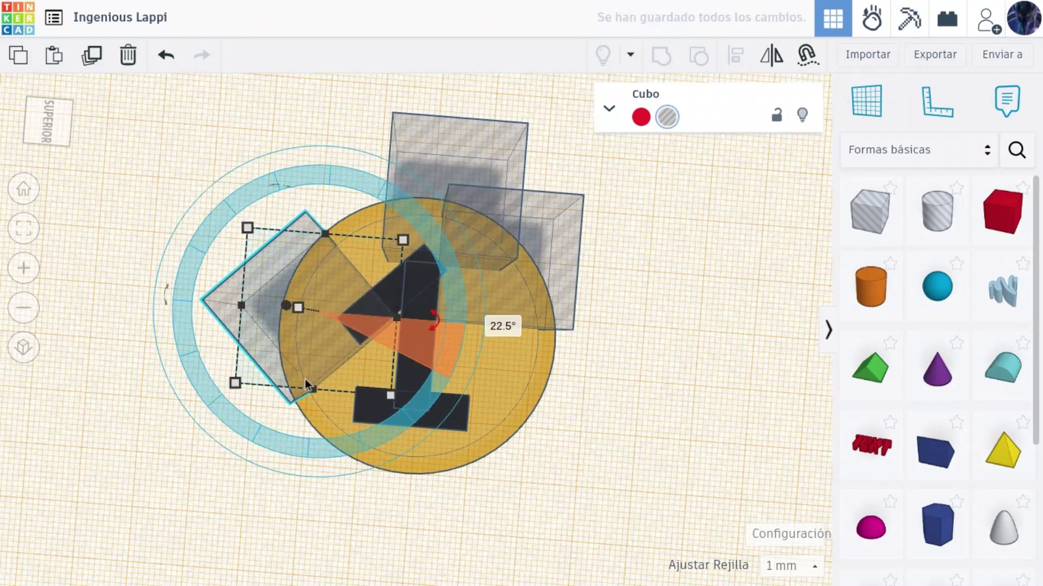
mouse_move(305, 379)
left_mouse_down()
mouse_move(291, 399)
mouse_move(308, 391)
left_mouse_up()
- Group the black bars with the three hole boxes, leaving out the gold disc, to trim the number 1
left_click_drag(649, 494, 214, 176)
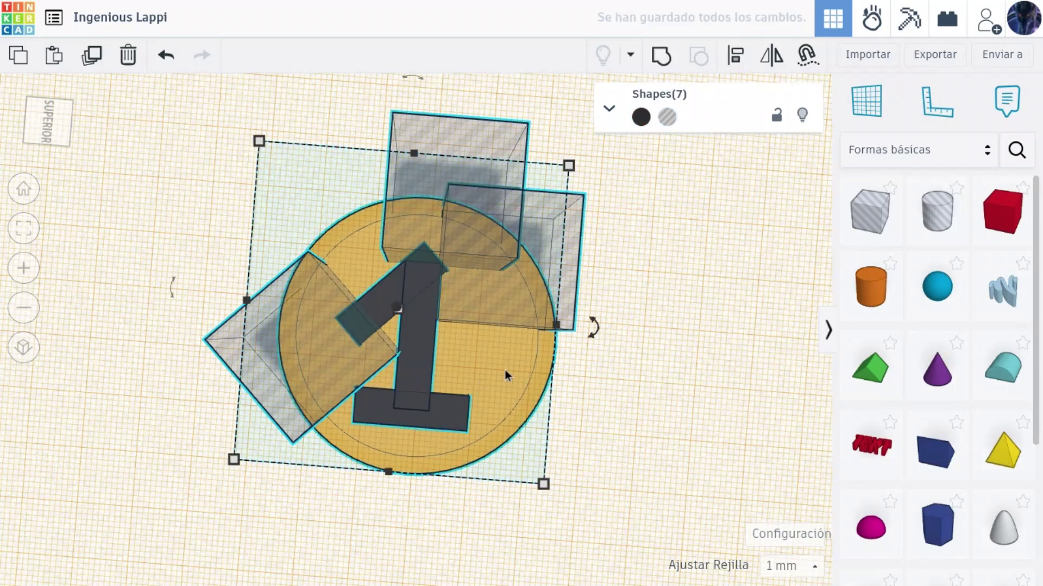
left_click(506, 369, "shift")
left_click(661, 60)
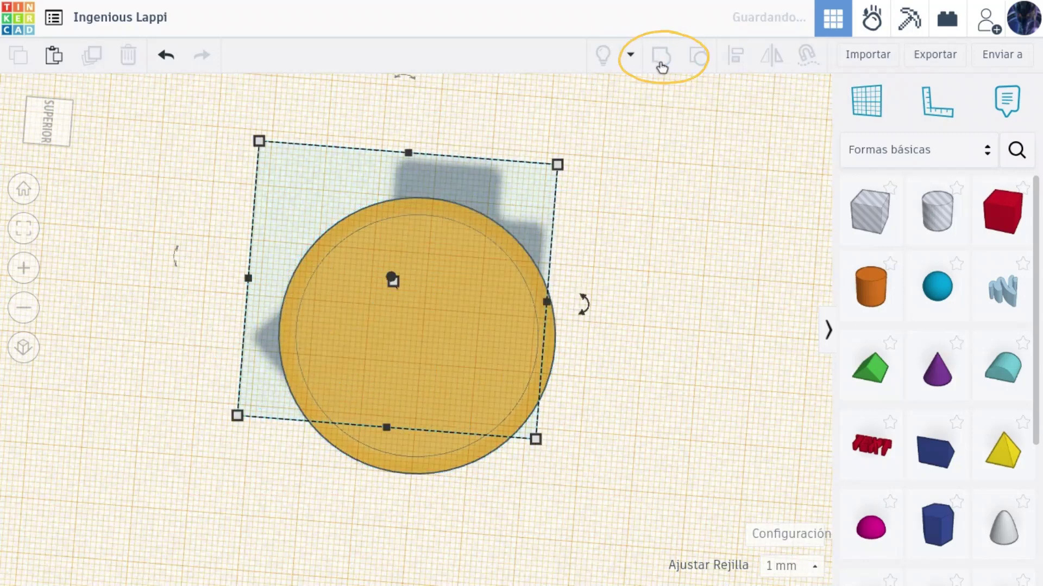
- Align the black number 1 to the centre of the gold disc in both horizontal directions
left_click_drag(606, 477, 239, 206)
left_click(735, 54)
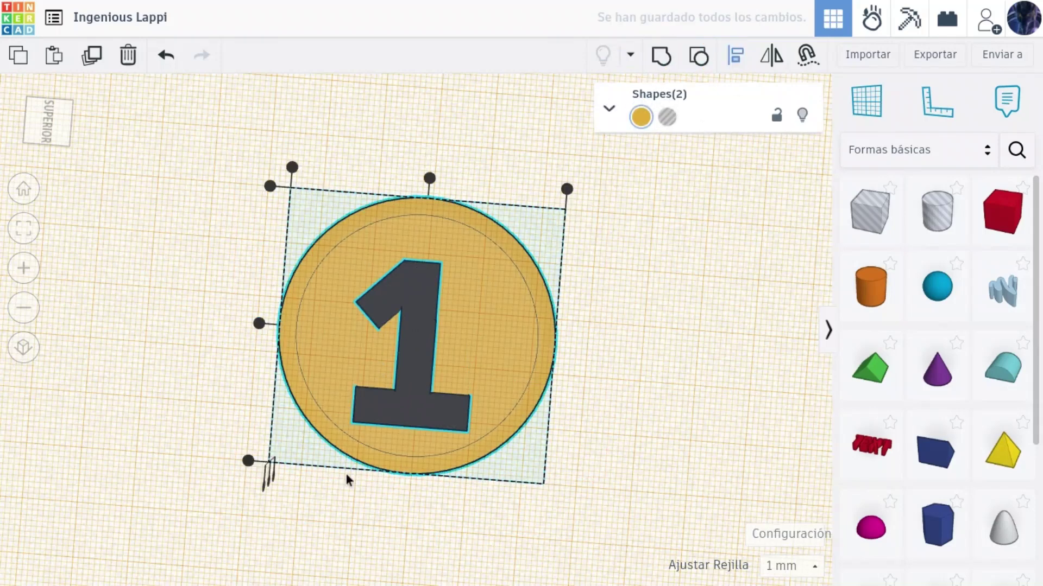
left_click(429, 178)
left_click(259, 324)
left_click(633, 357)
scroll(633, 355, "down", 4)
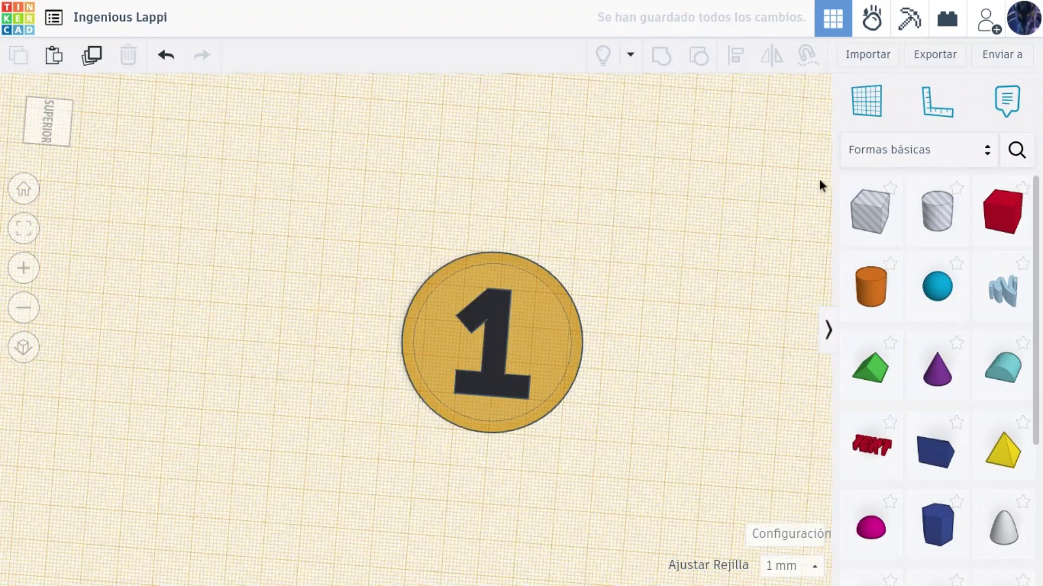
- Reset the workplane from the coin's top face to the ground grid
left_click(867, 105)
left_click(733, 367)
scroll(706, 346, "down", 1)
middle_click_drag(733, 349, 602, 405)
scroll(602, 405, "down", 3)
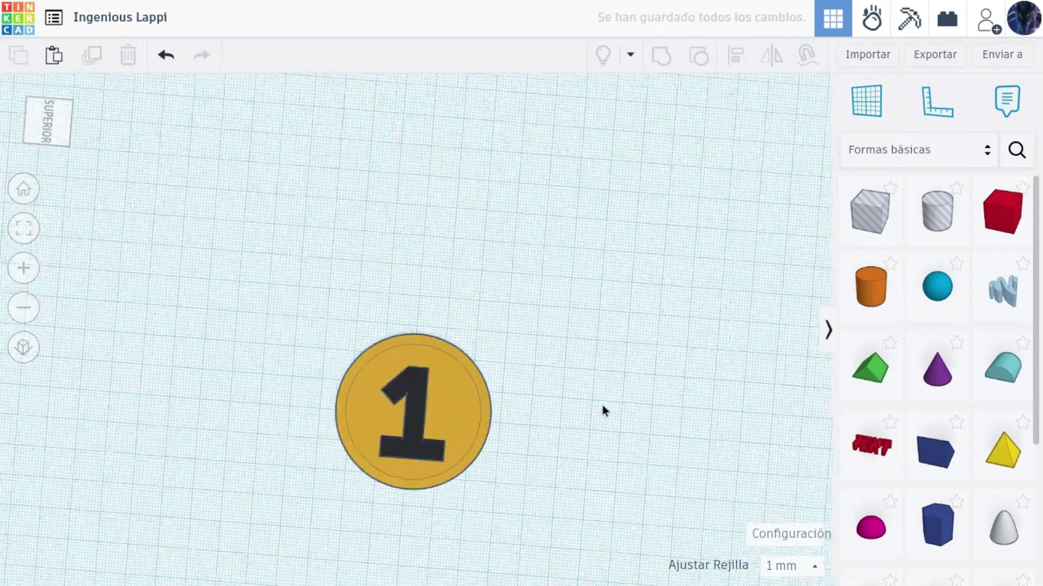
scroll(630, 403, "up", 1)
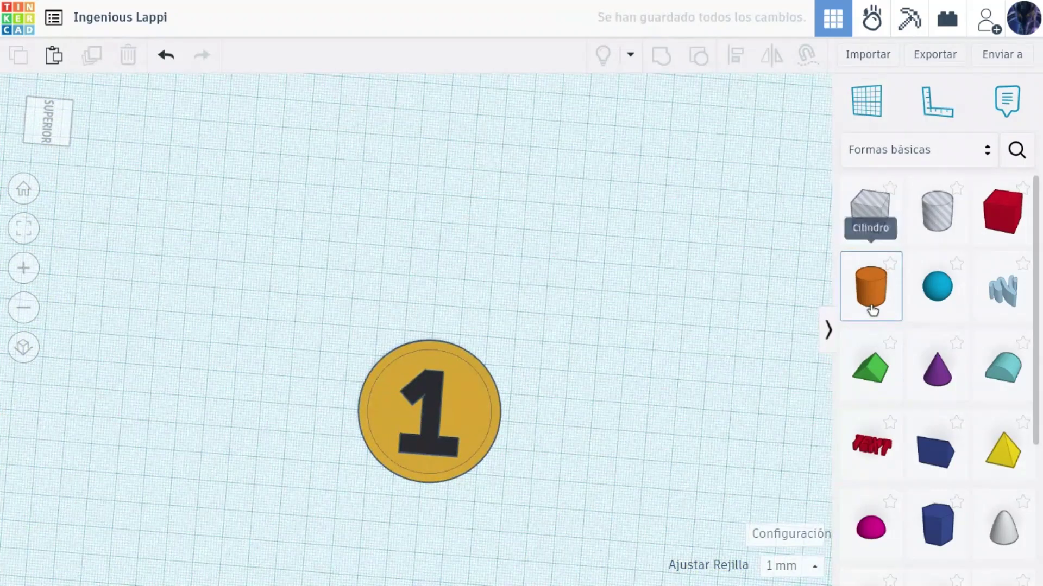
- Add a cylinder beyond the upper edge of the coin, sized 65 by 65 mm, with 64 sides
left_click(872, 311)
left_click(438, 257)
left_click_drag(440, 231, 450, 108)
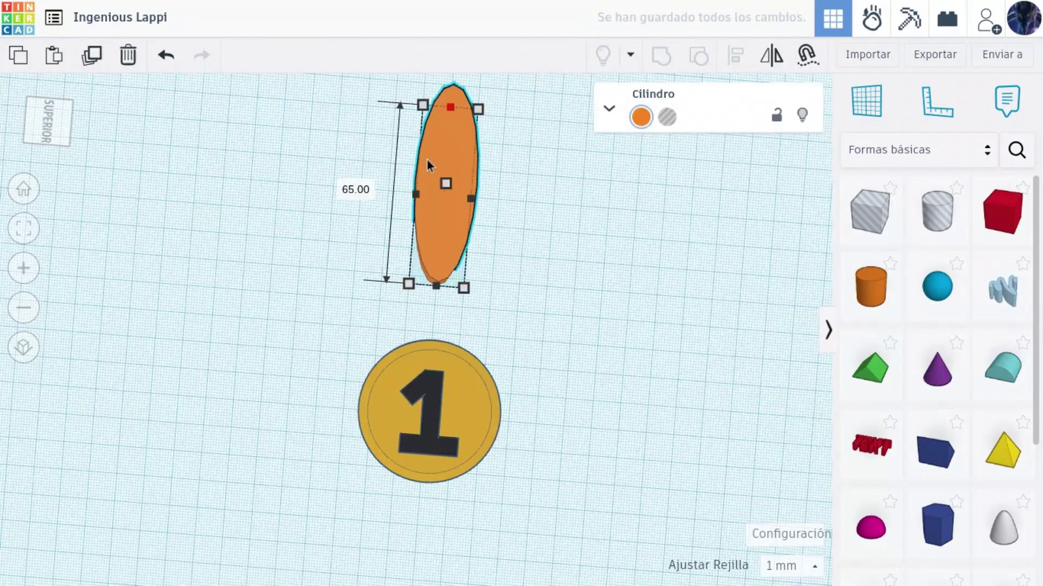
left_click_drag(413, 195, 346, 194)
left_click_drag(474, 206, 528, 205)
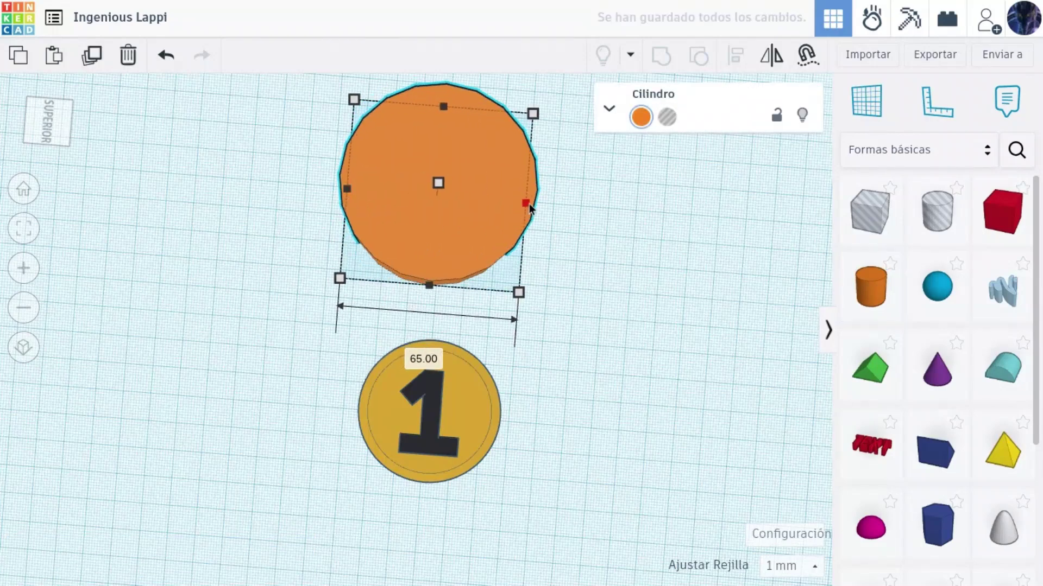
left_click_drag(684, 234, 755, 236)
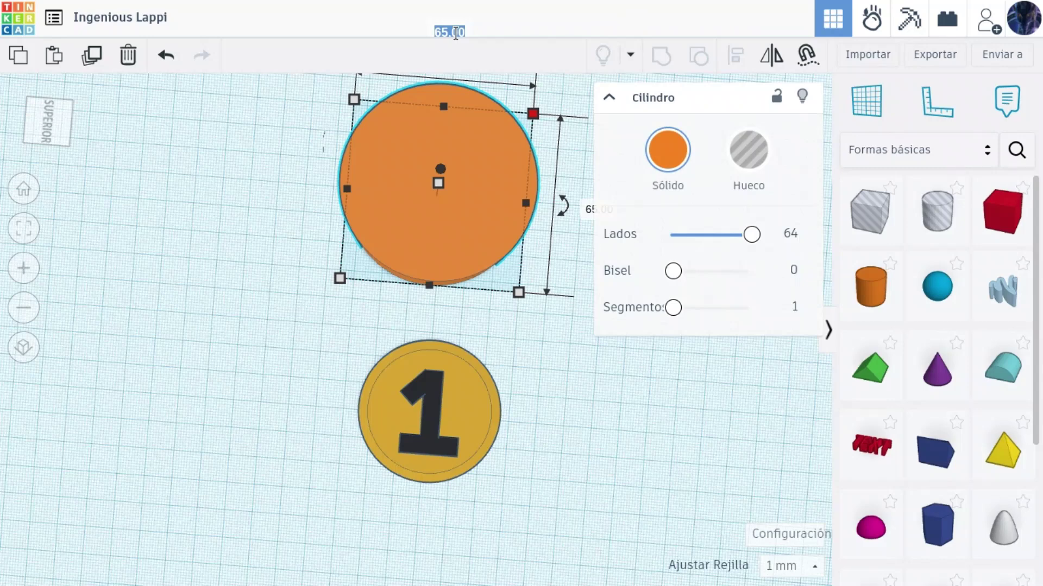
- Resize a copy of the orange cylinder to 60 by 60 mm and turn it into a hole
key("Return")
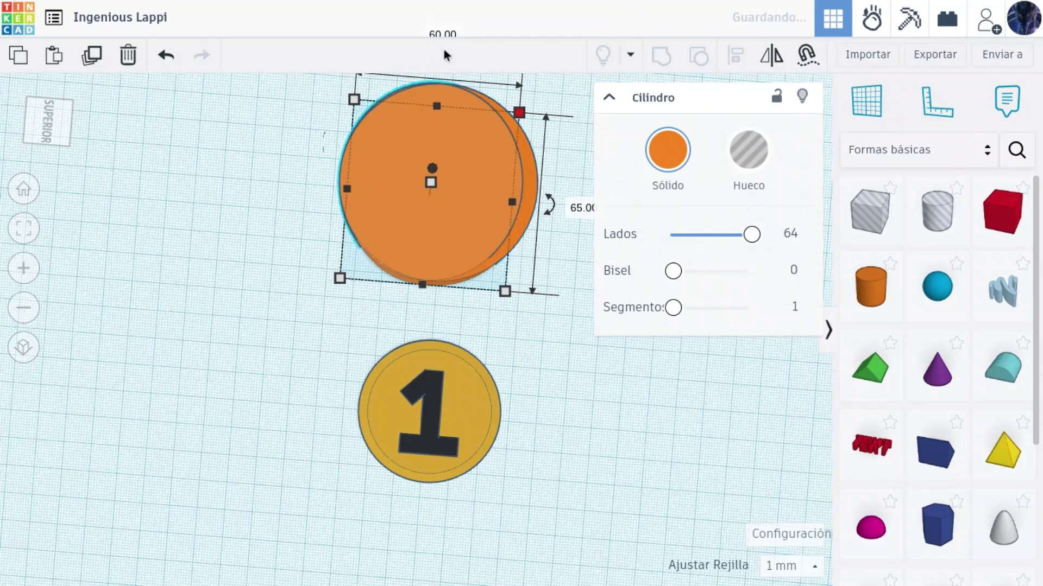
left_click(577, 210)
key("Return")
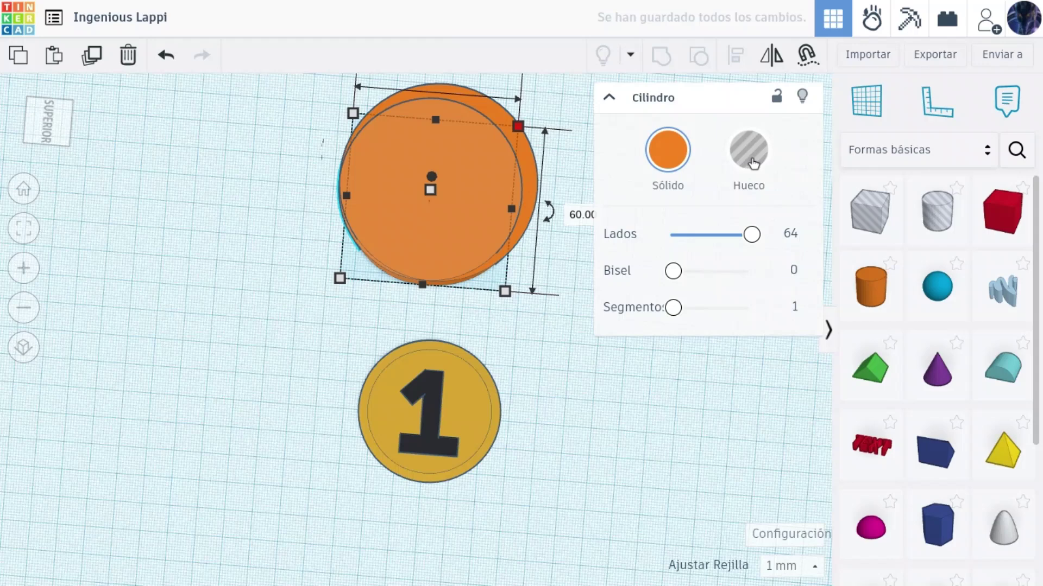
left_click(752, 157)
- Centre the hole cylinder within the orange cylinder and group the two to form a ring
left_click(451, 288, "shift")
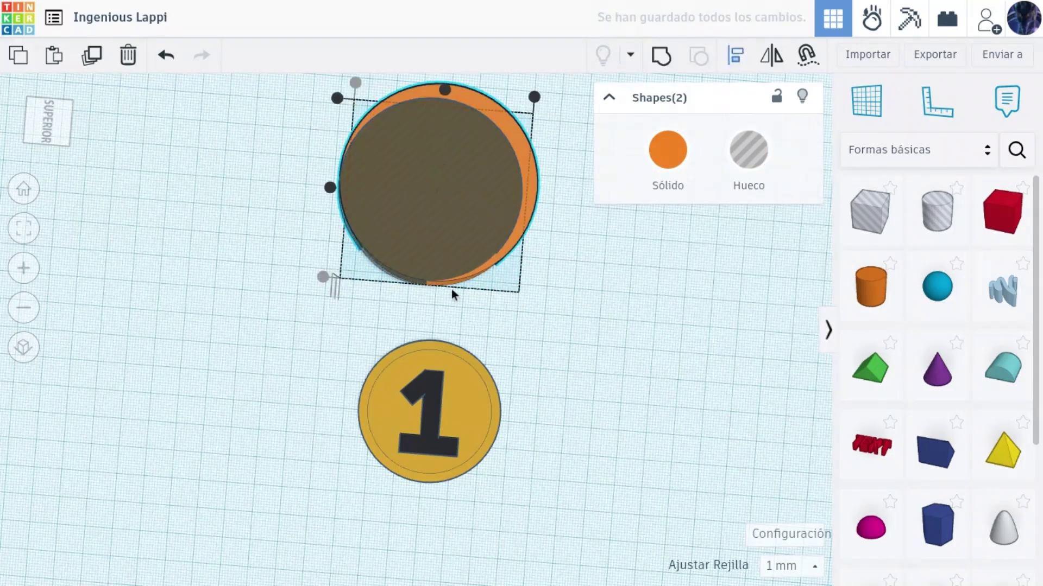
left_click(331, 188)
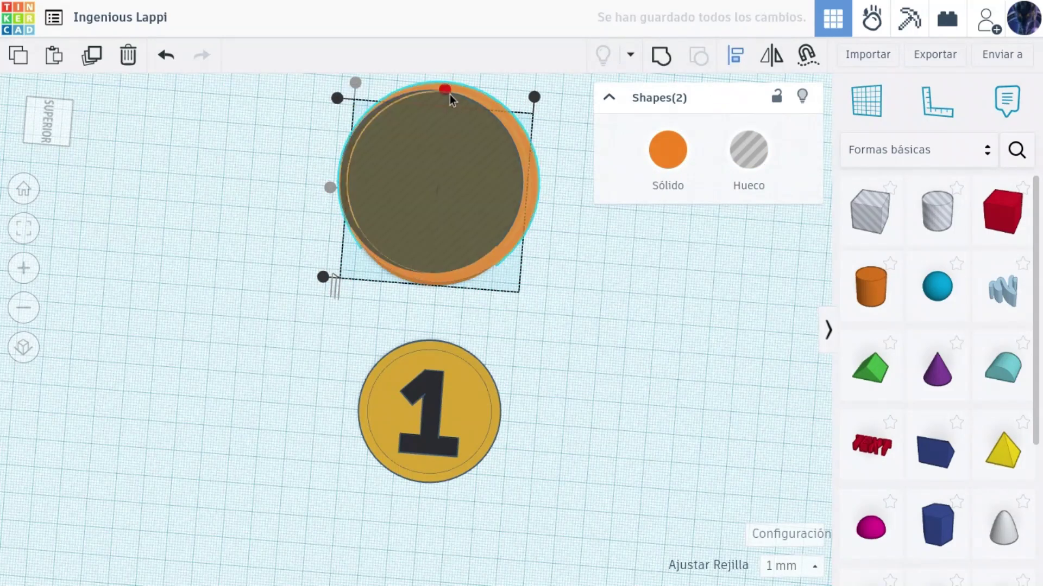
left_click(445, 89)
left_click(607, 255)
left_click_drag(324, 119, 608, 326)
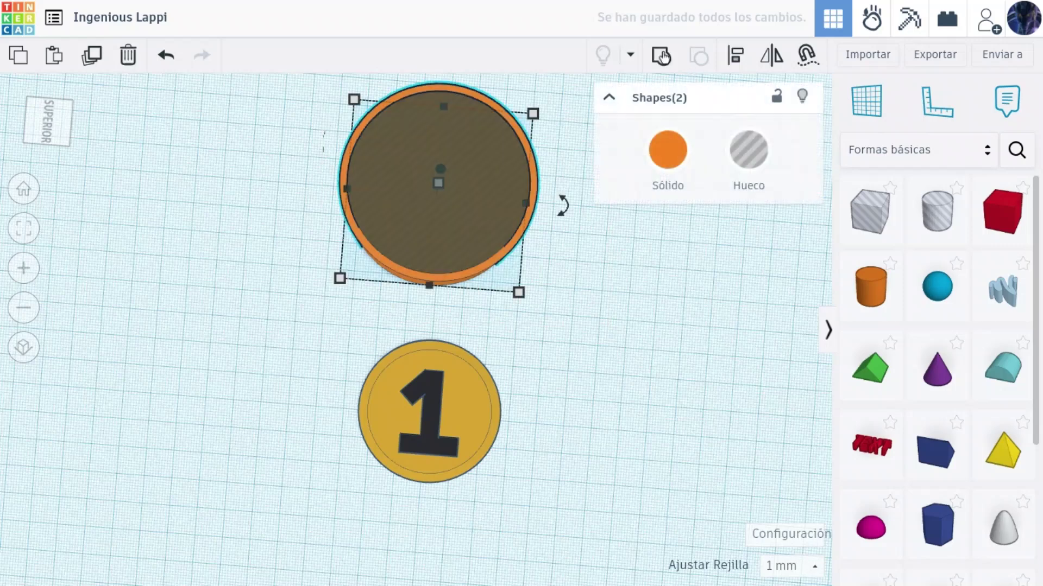
left_click(661, 56)
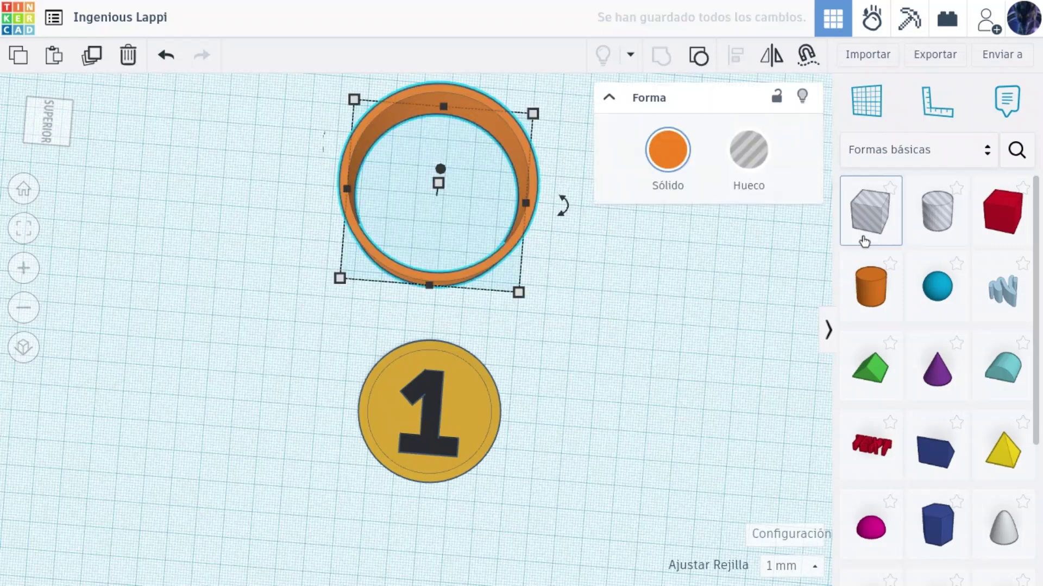
- Stretch a hole box to about 116 mm wide over the ring's half nearer the coin and group them to leave a half ring
left_click_drag(864, 241, 251, 241)
left_click(543, 265)
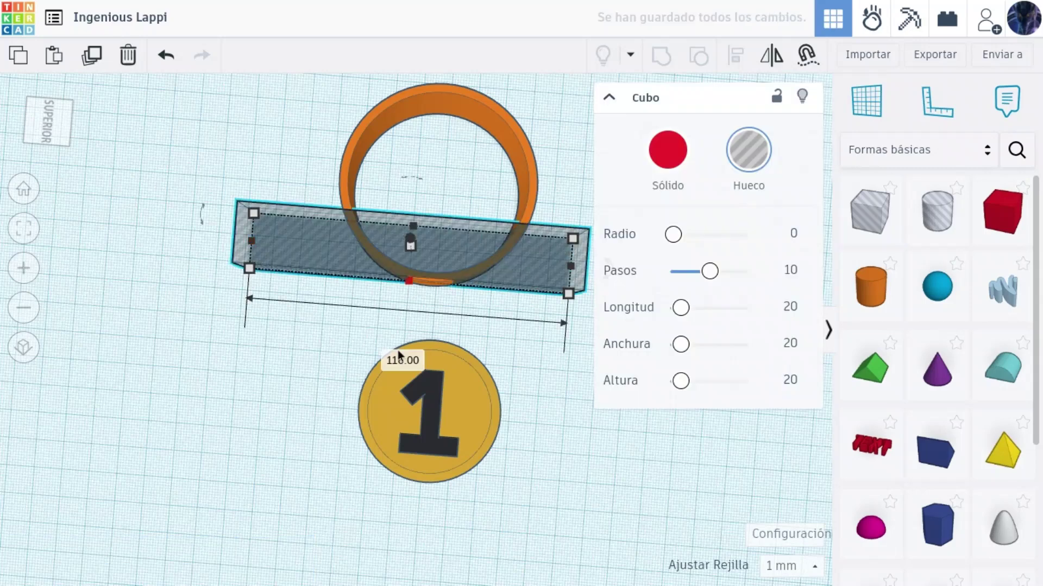
left_click_drag(399, 355, 395, 471)
left_click_drag(596, 320, 290, 128)
left_click_drag(513, 367, 526, 300)
key("Escape")
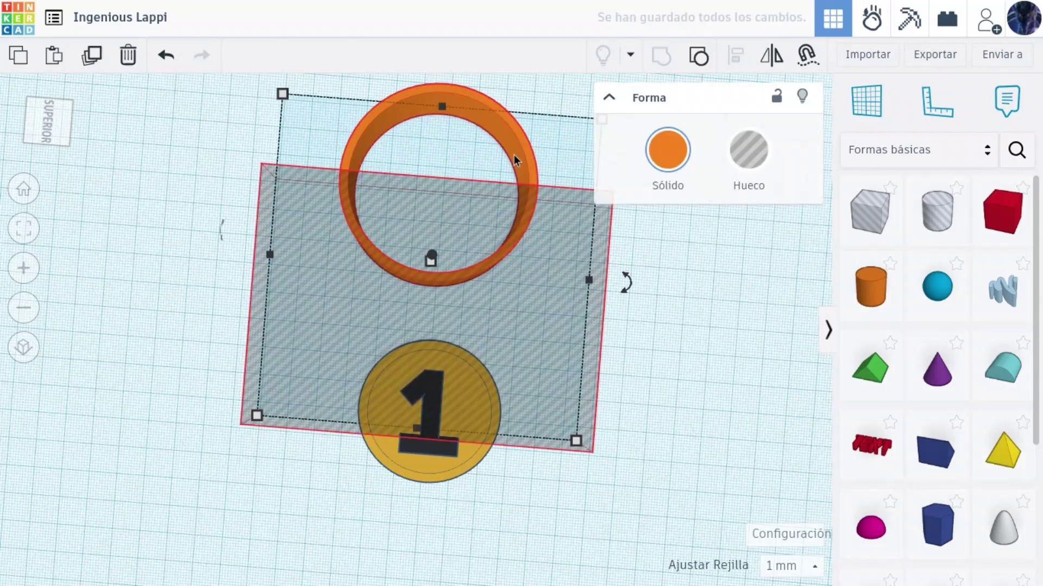
left_click_drag(539, 180, 543, 227)
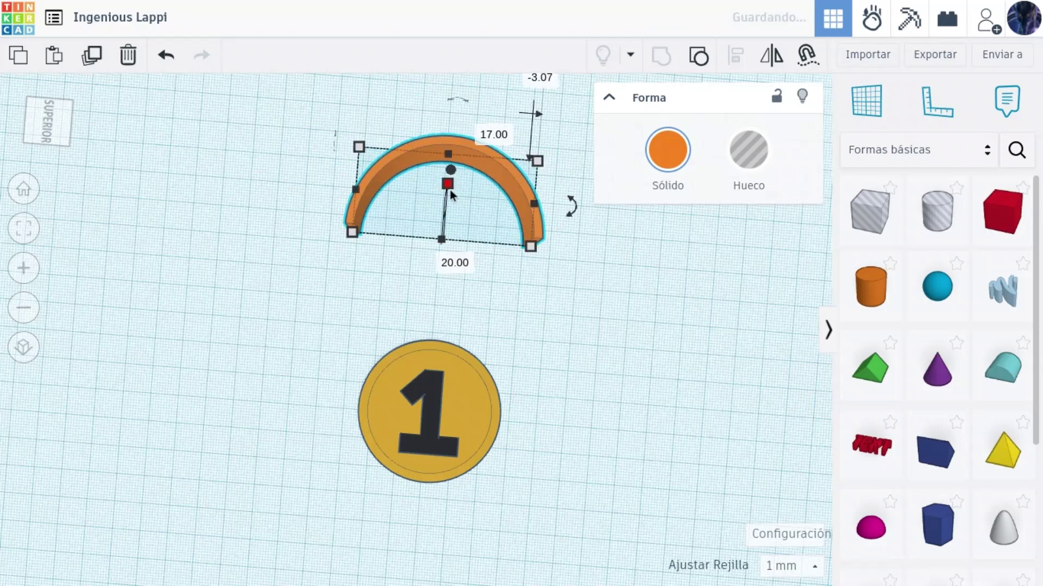
- Set the half ring's height to 5 mm, stretch it to 54 mm long and move it 36 mm farther from the coin
left_click(444, 256)
type("5")
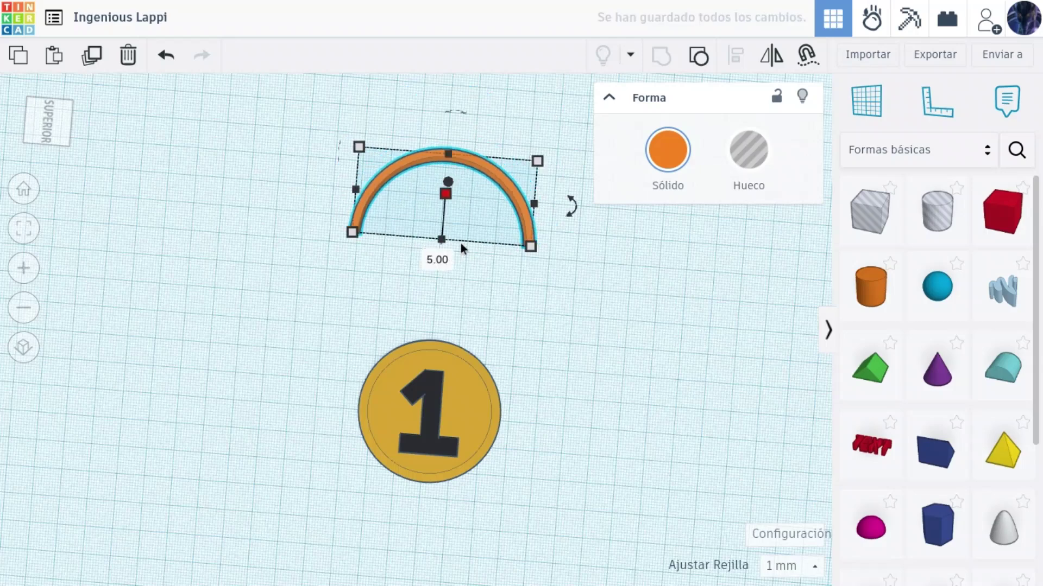
left_click_drag(442, 240, 433, 309)
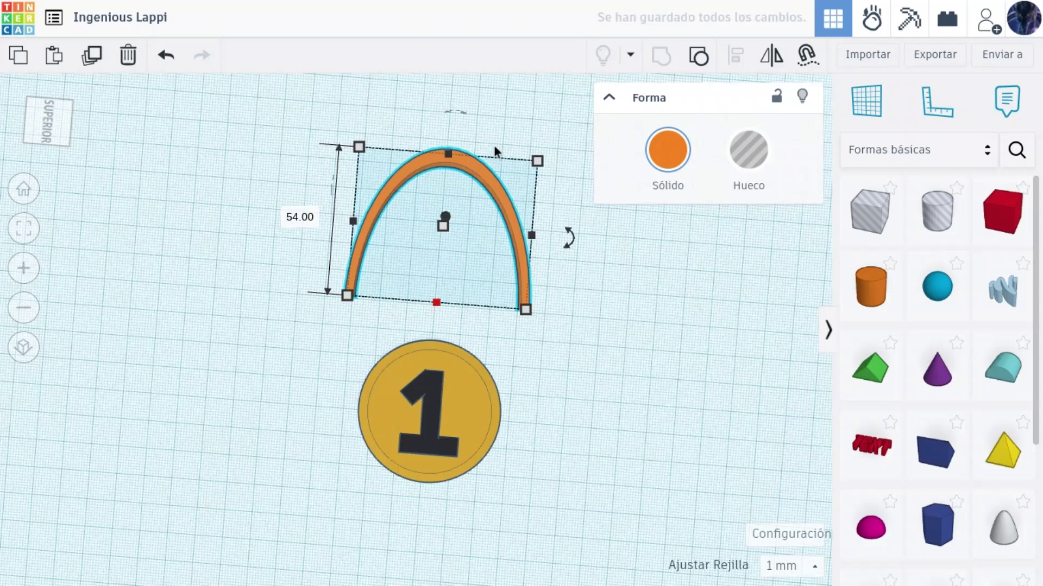
left_click_drag(502, 190, 509, 92)
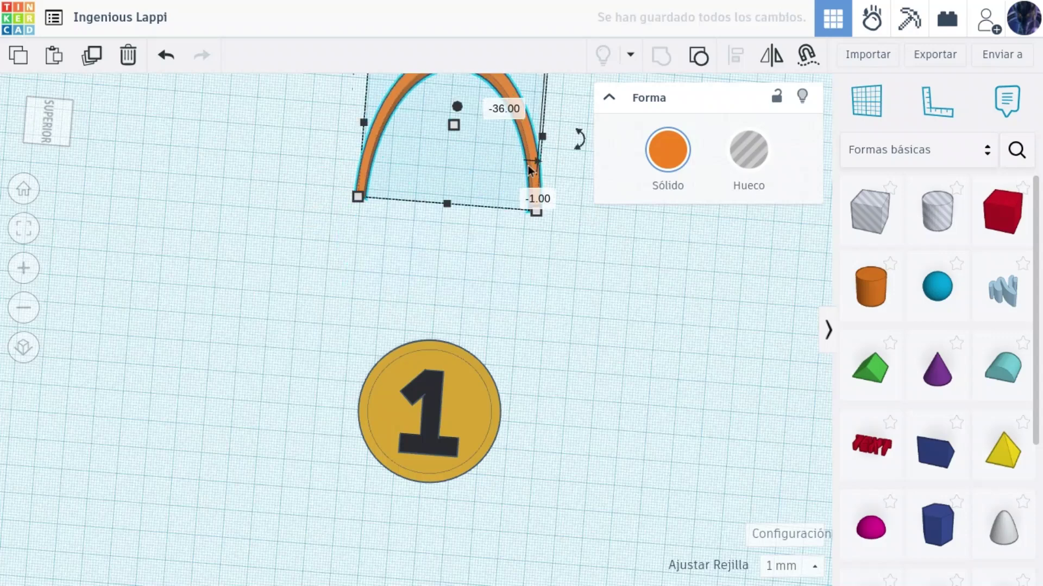
- Duplicate the arch, turn the copy to face the original, and join and stretch it past the coin as a closed strap loop
mouse_move(577, 144)
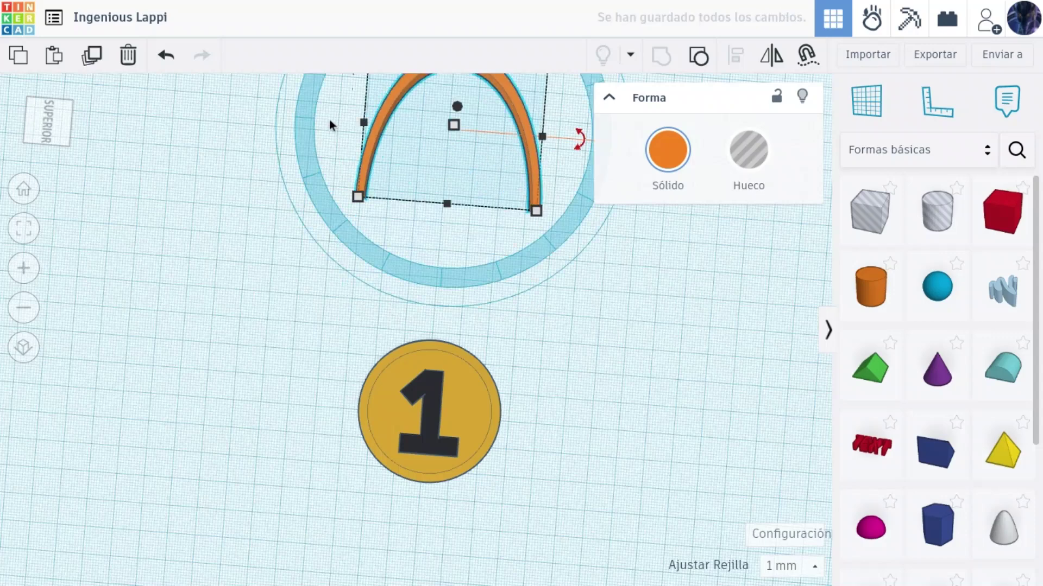
left_click_drag(329, 119, 326, 125)
left_click_drag(446, 202, 390, 535)
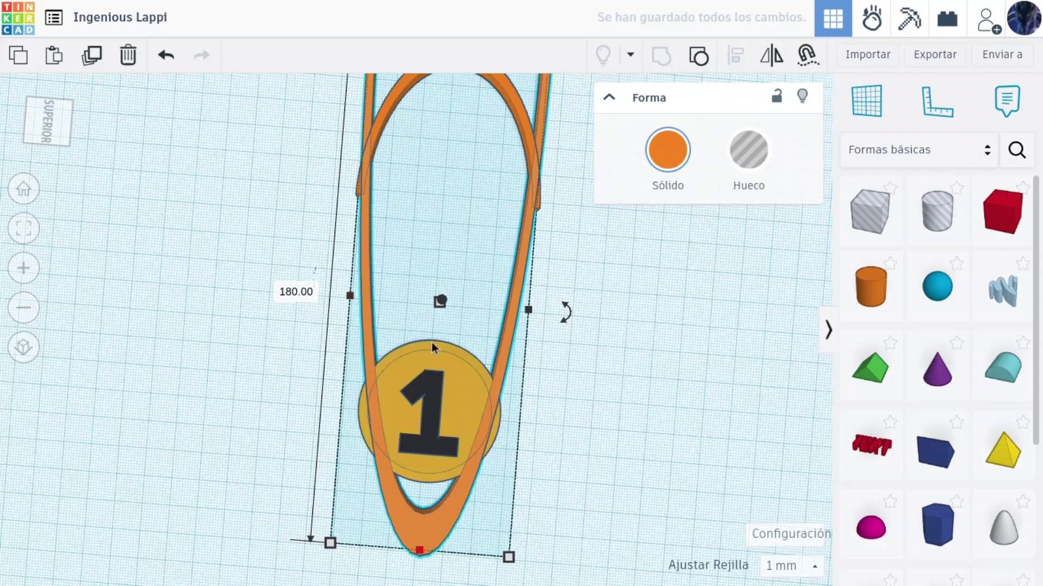
mouse_move(433, 347)
left_mouse_down()
mouse_move(424, 236)
mouse_move(406, 376)
left_mouse_up()
middle_click_drag(157, 135, 142, 157)
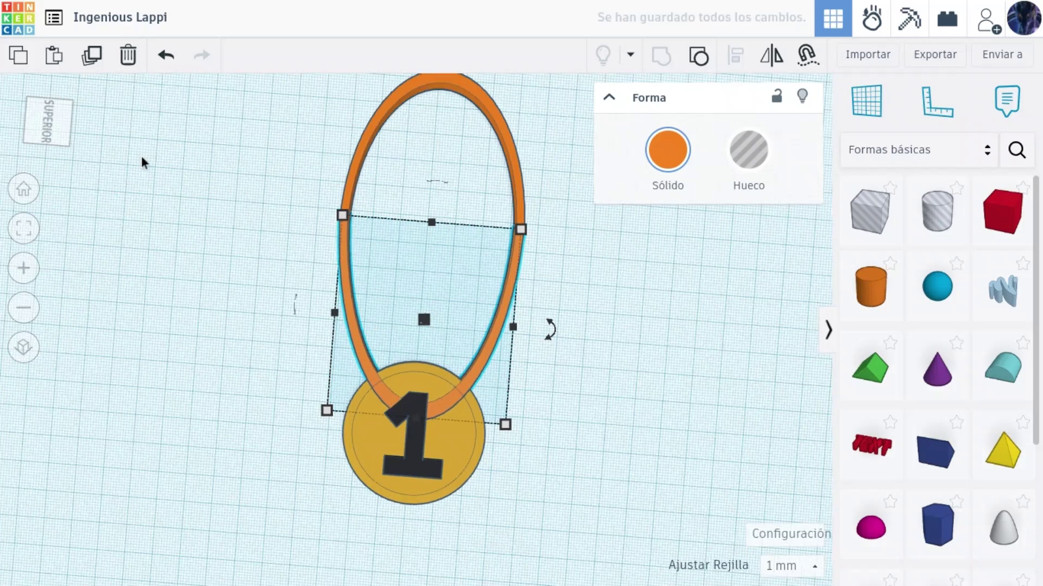
left_click_drag(54, 124, 426, 310)
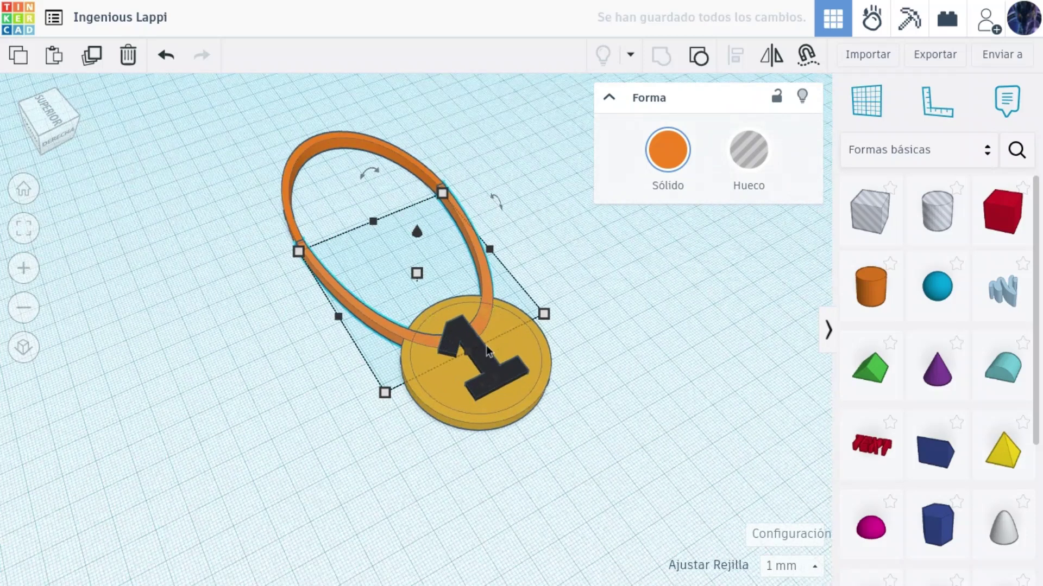
left_click_drag(500, 389, 578, 454)
- Group both strap halves and change the strap's solid colour to the preset light grey
left_click(405, 162, "shift")
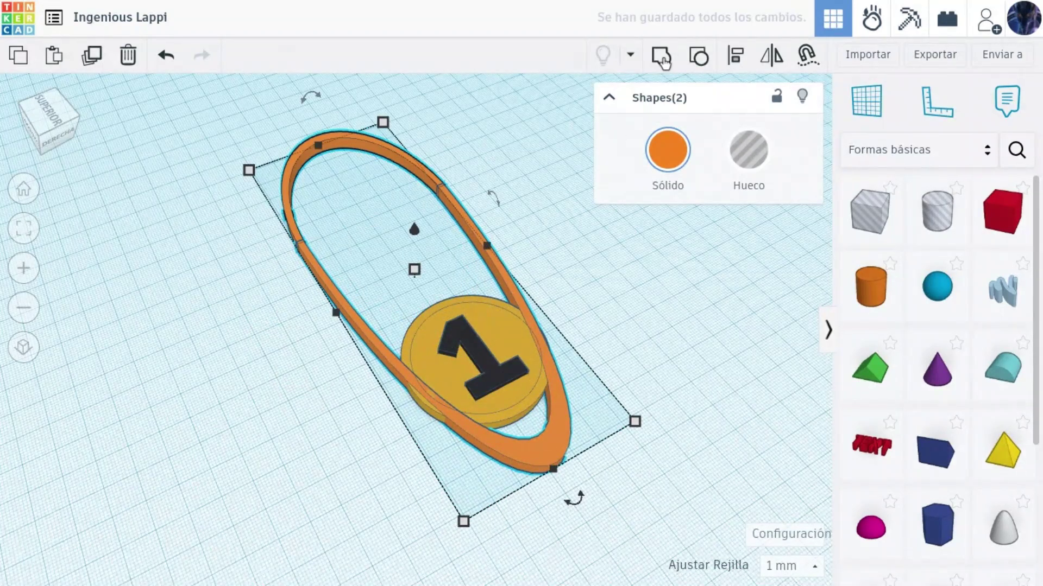
left_click(663, 59)
left_click(667, 151)
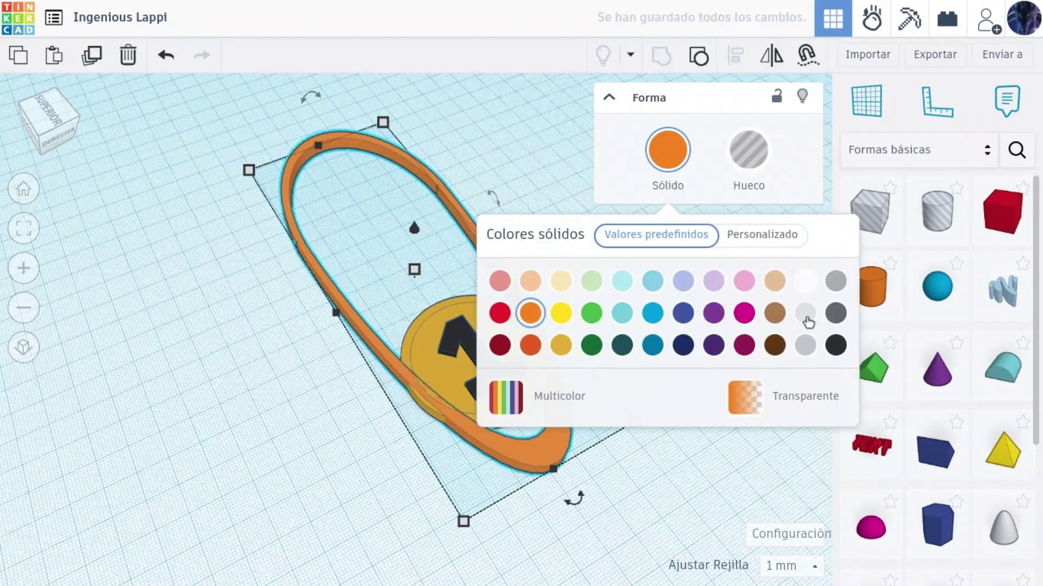
left_click(815, 347)
left_click(689, 509)
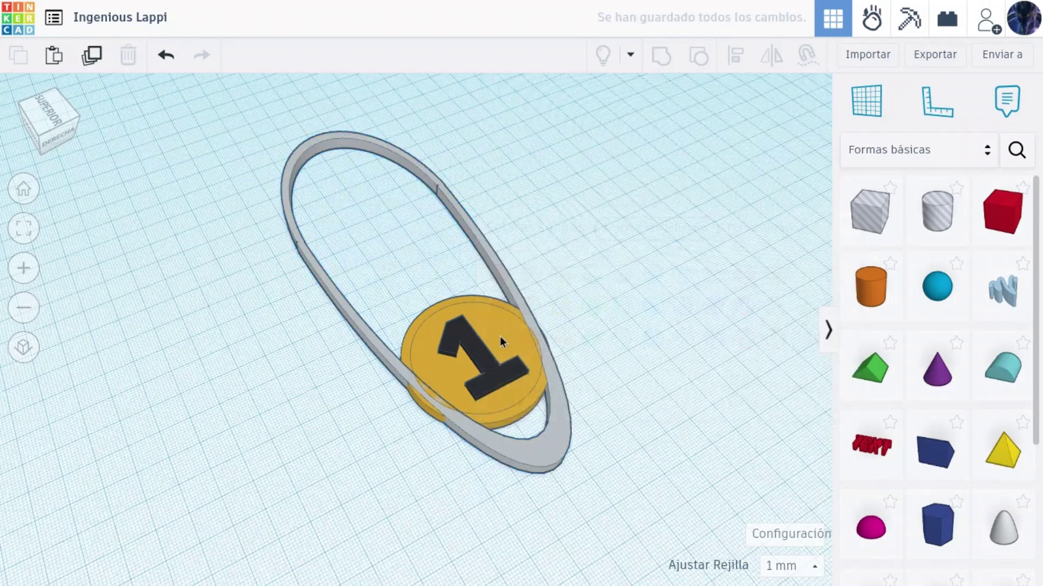
- Group the coin with the raised number 1 and make the group multicolour so both parts keep their own colours
left_click(499, 335)
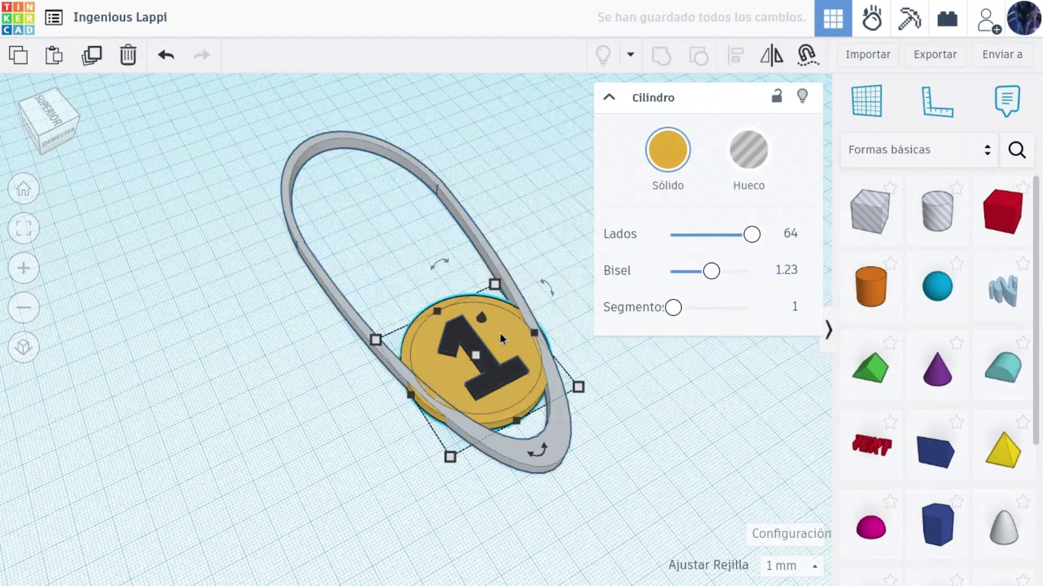
left_click(492, 369, "shift")
left_click(662, 56)
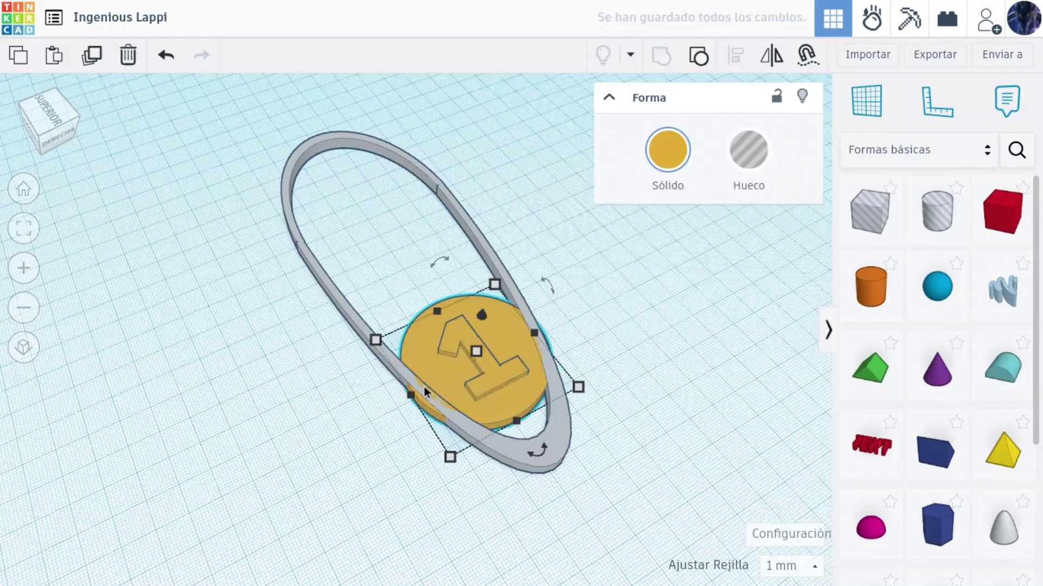
left_click(646, 187)
left_click(499, 402)
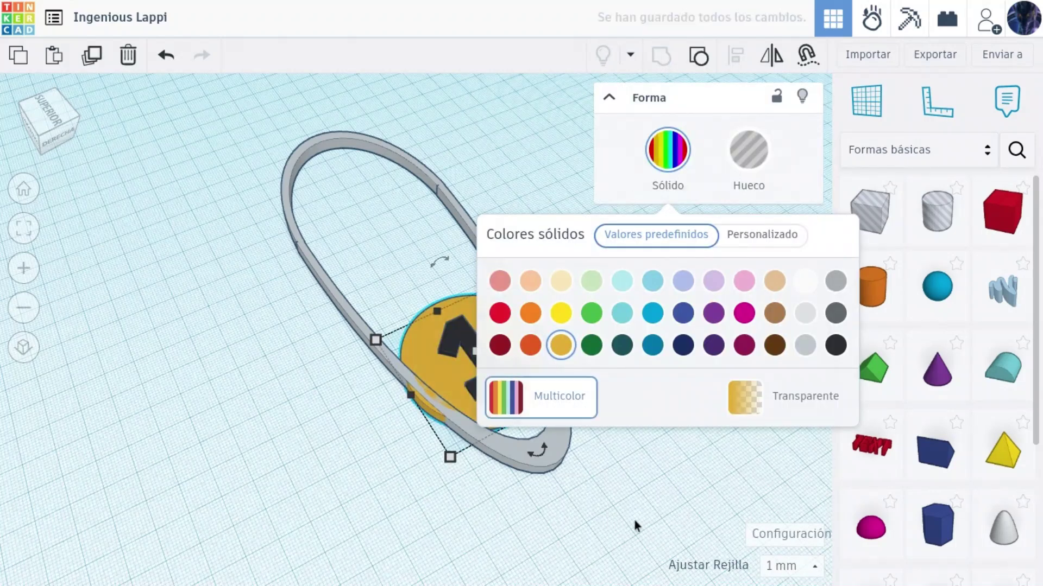
- Align the medal group and the strap, centring them across the strap's width and making their ends flush at the coin end
scroll(408, 366, "up", 5)
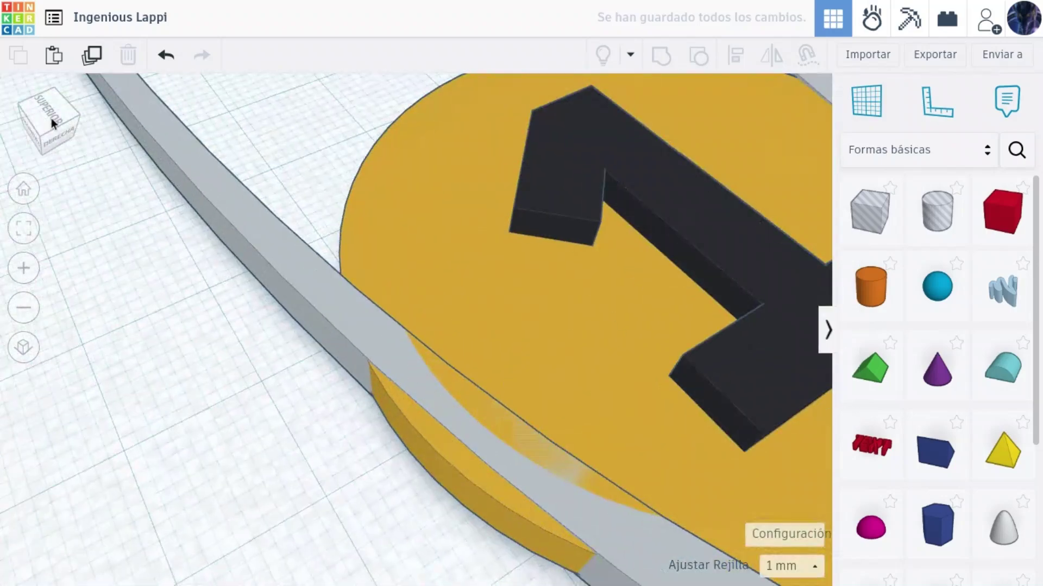
left_click(51, 118)
left_click_drag(51, 116, 45, 119)
scroll(412, 331, "down", 5)
left_click_drag(640, 426, 333, 189)
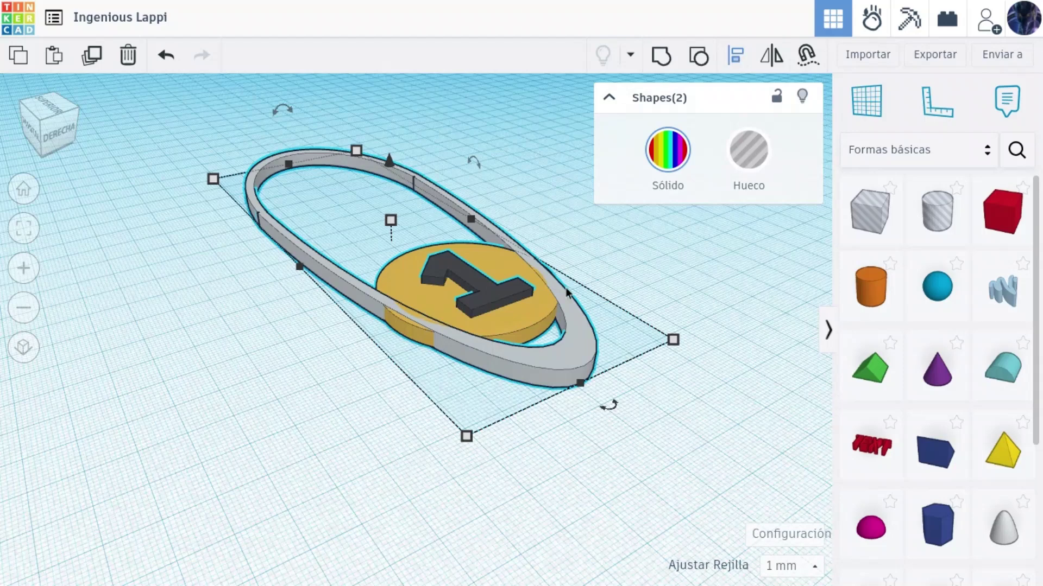
left_click(603, 398)
left_click(442, 448)
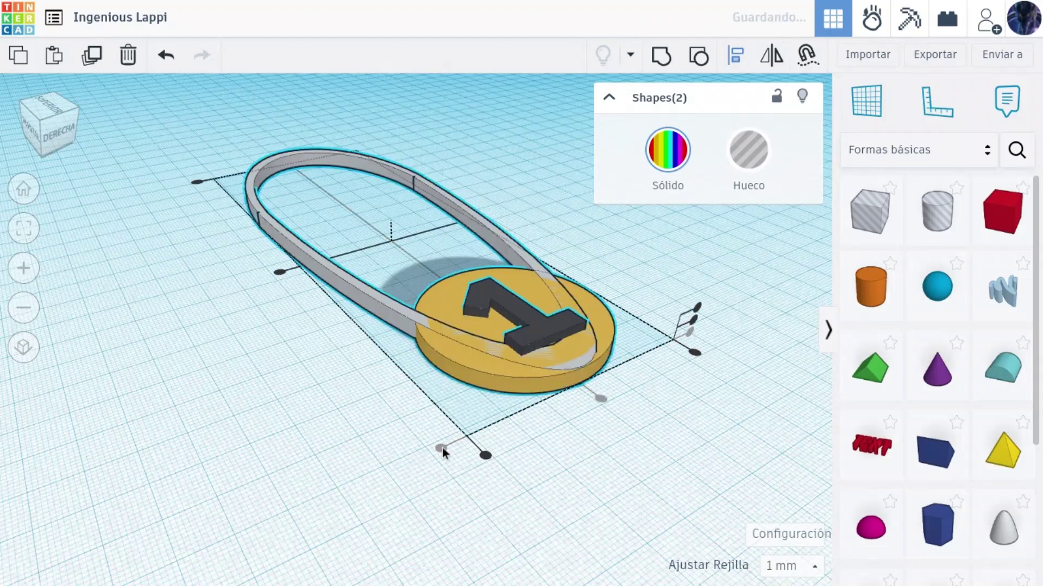
left_click(621, 454)
left_click(514, 411)
- Move only the strap about 8 mm lengthwise, pulling its coin-side end back from the coin's outer edge
left_click_drag(50, 120, 63, 122)
left_click(257, 242)
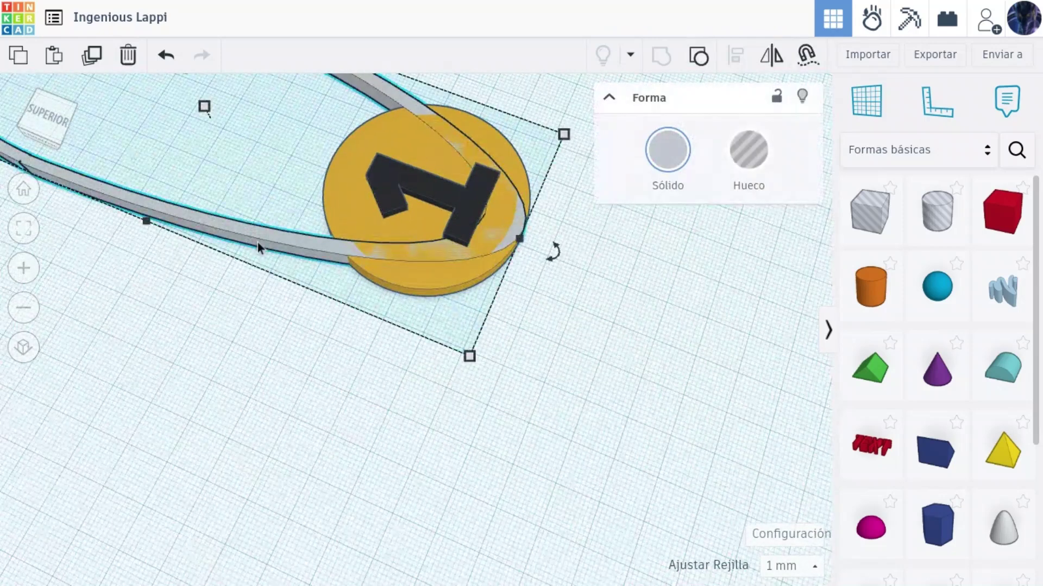
key("Left")
key("Left")
key("Left")
key("Left")
key("Left")
key("Left")
key("Left")
key("Left")
key("Left")
key("Left")
key("Right")
key("Right")
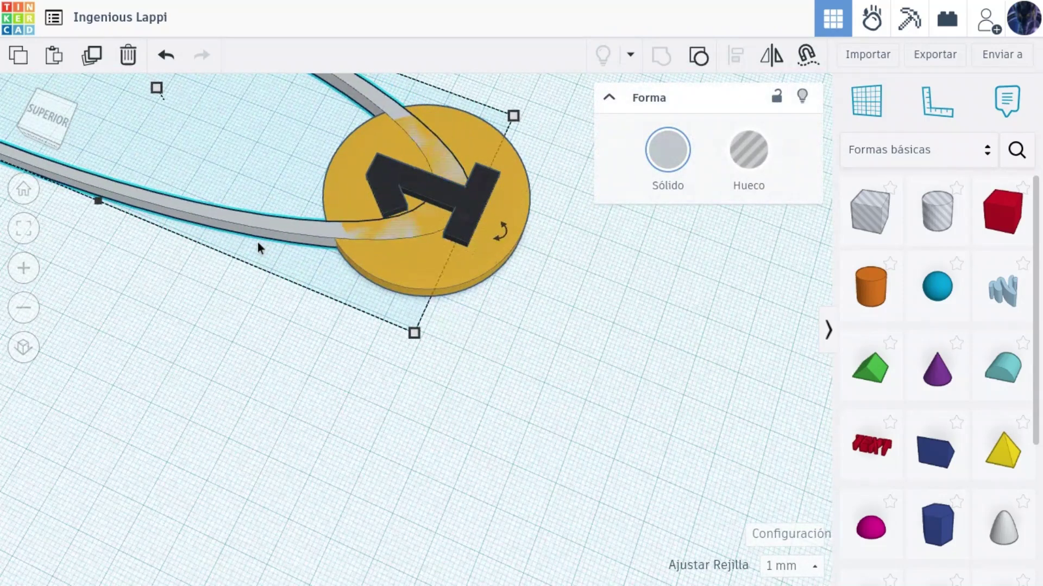
- Set the strap's height to 4 mm
left_click(233, 95)
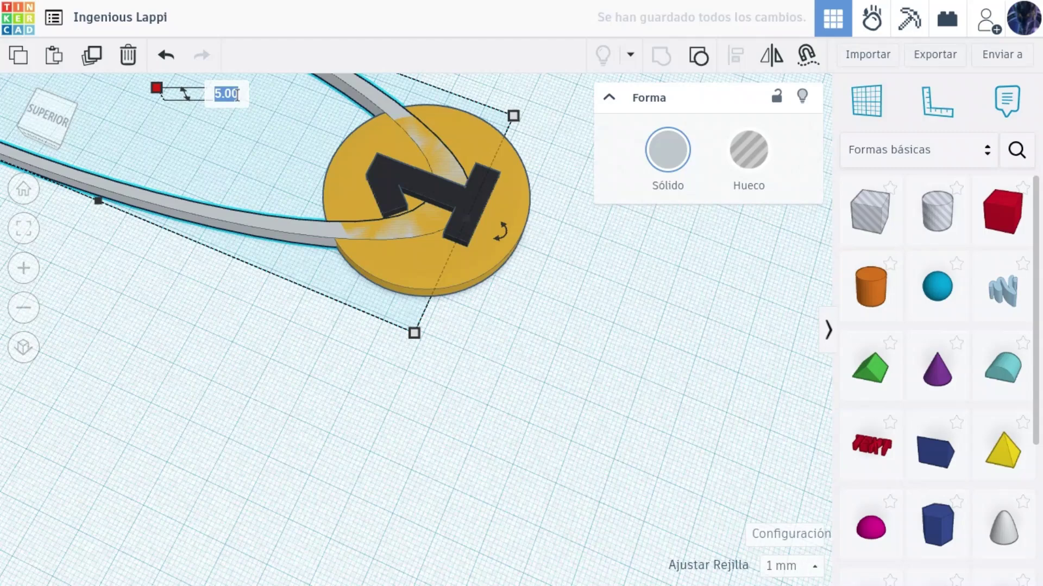
type("4")
key("Return")
left_click(542, 379)
scroll(543, 379, "down", 5)
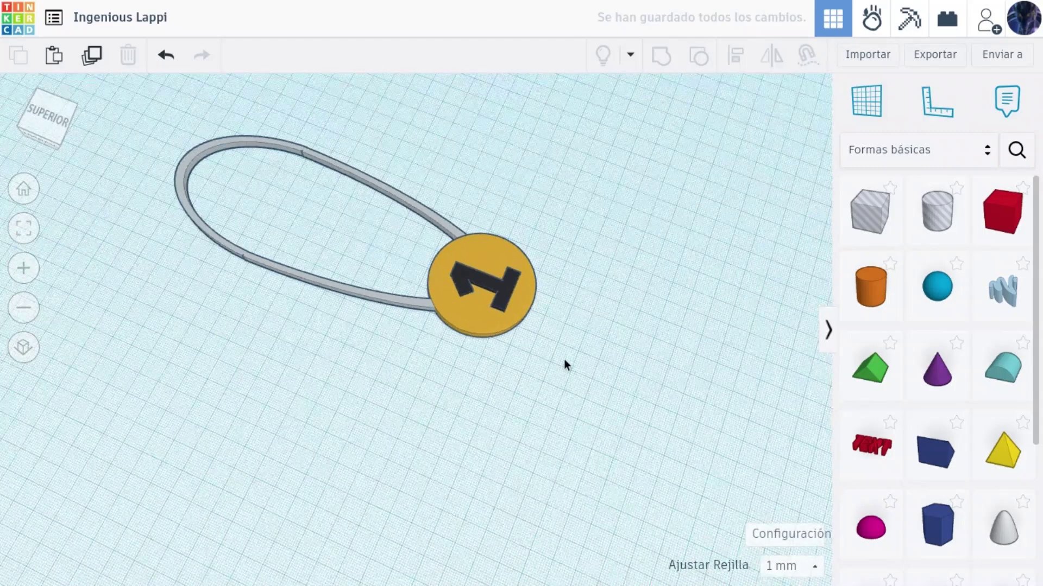
- Examine the whole medal with its strap, turning it until the number 1 stands upright
left_click_drag(598, 386, 242, 135)
scroll(408, 272, "down", 2)
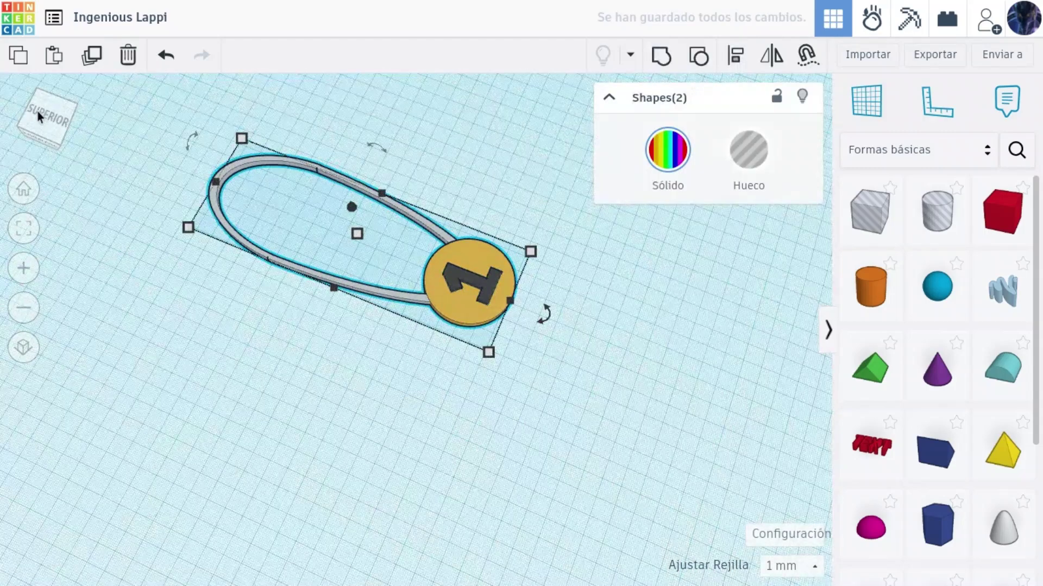
left_click_drag(38, 116, 21, 107)
middle_click_drag(538, 318, 484, 412)
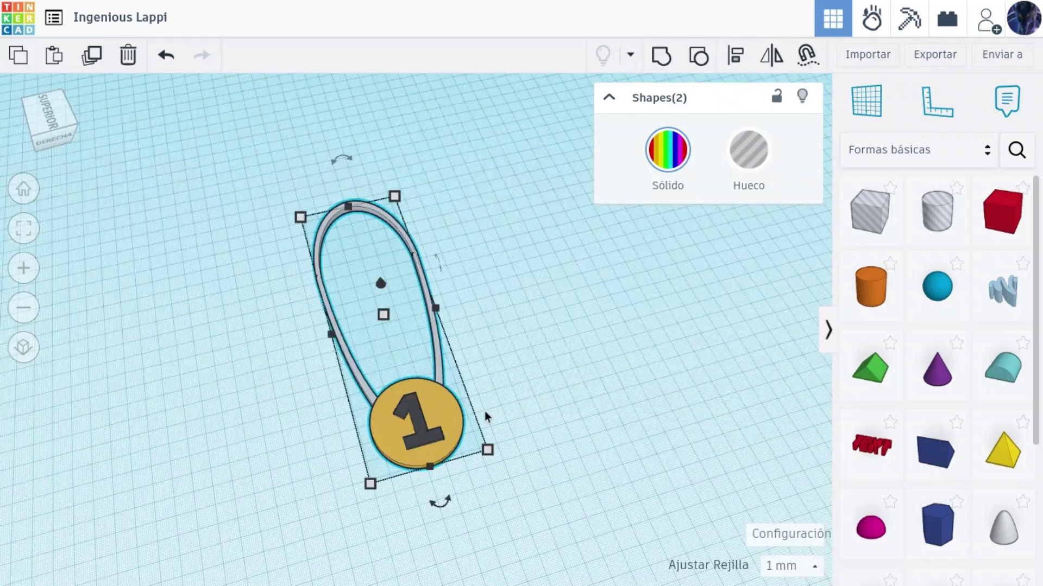
left_click(558, 448)
scroll(541, 411, "up", 2)
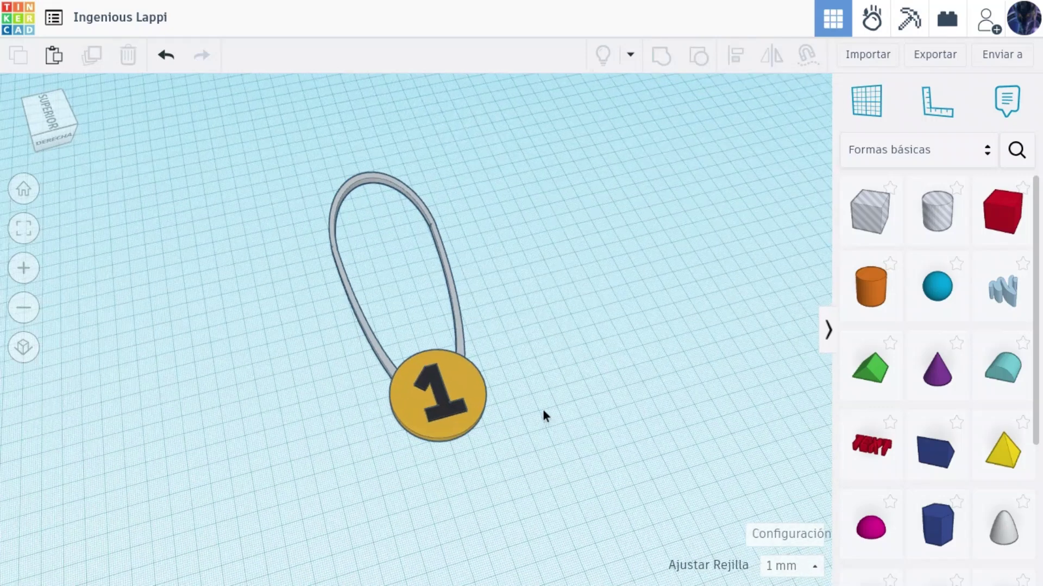
left_click(826, 329)
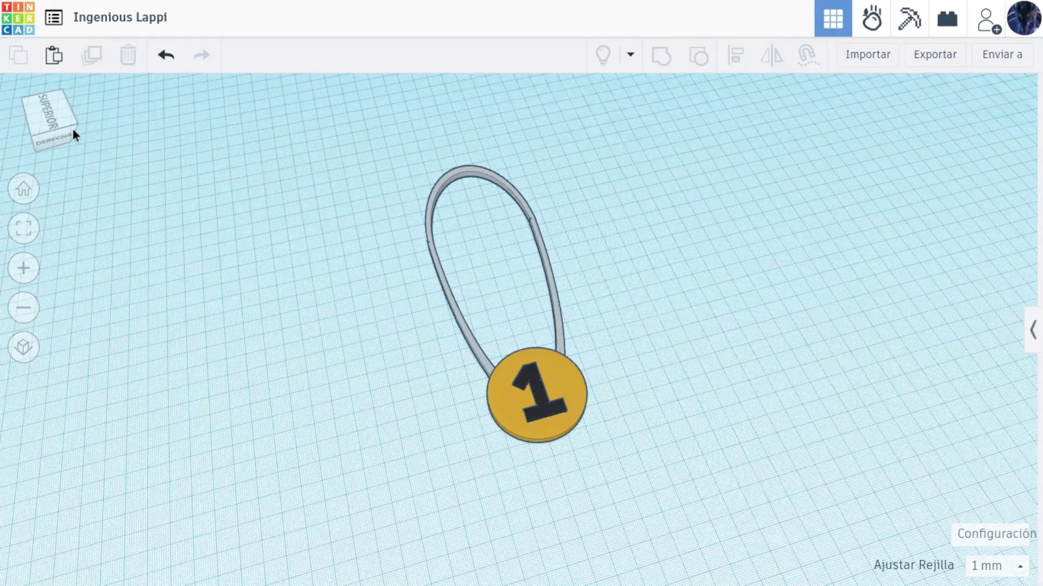
left_click_drag(73, 129, 181, 127)
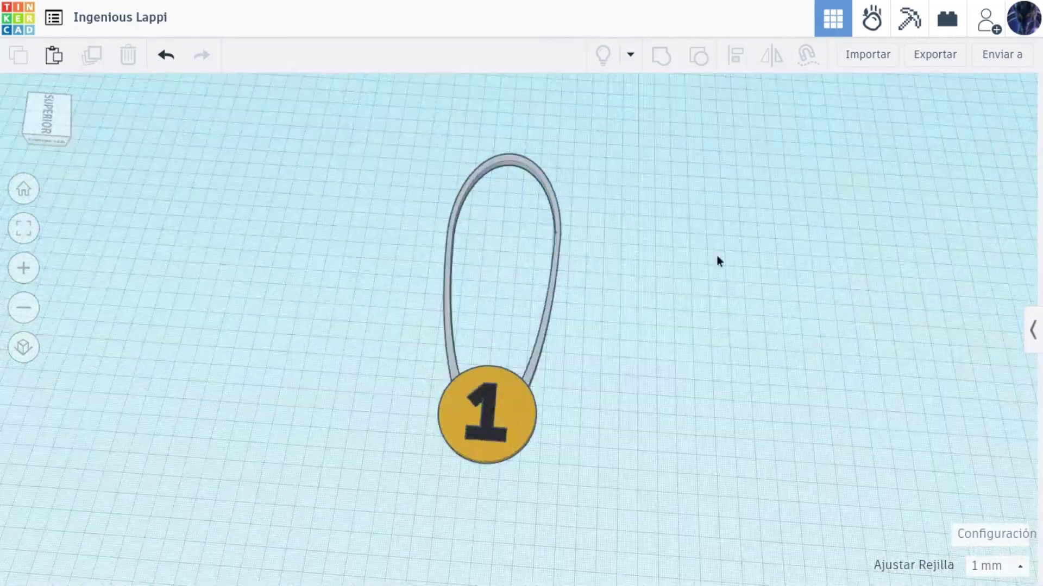
- Add a note reading "MEDALLA AL MEJOR SUBSCRIPTOR" beside the coin and move it inside the upper part of the strap loop
left_click(1037, 331)
scroll(305, 358, "up", 1)
scroll(307, 380, "down", 1)
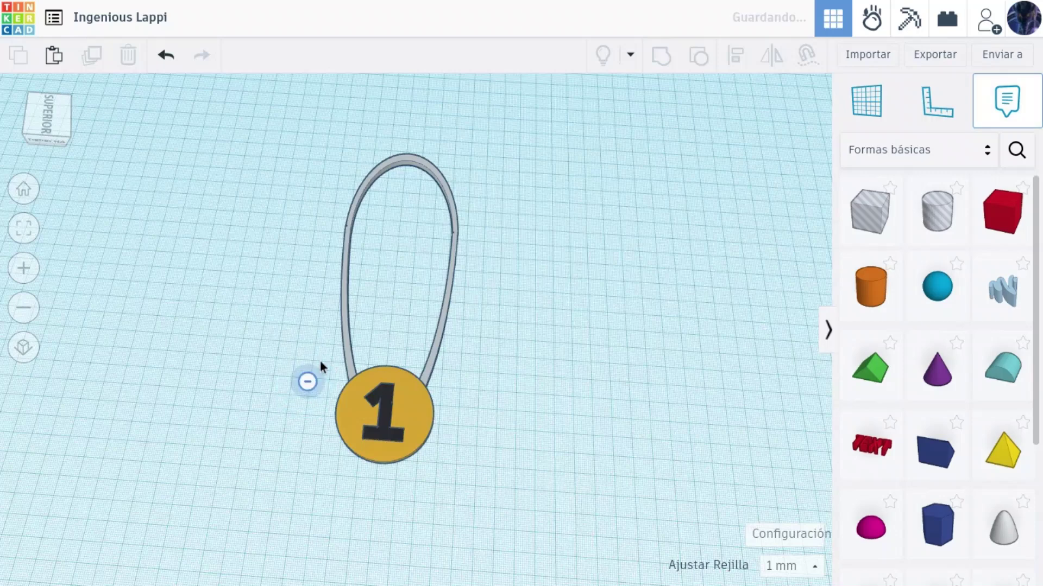
left_click(321, 367)
type("M")
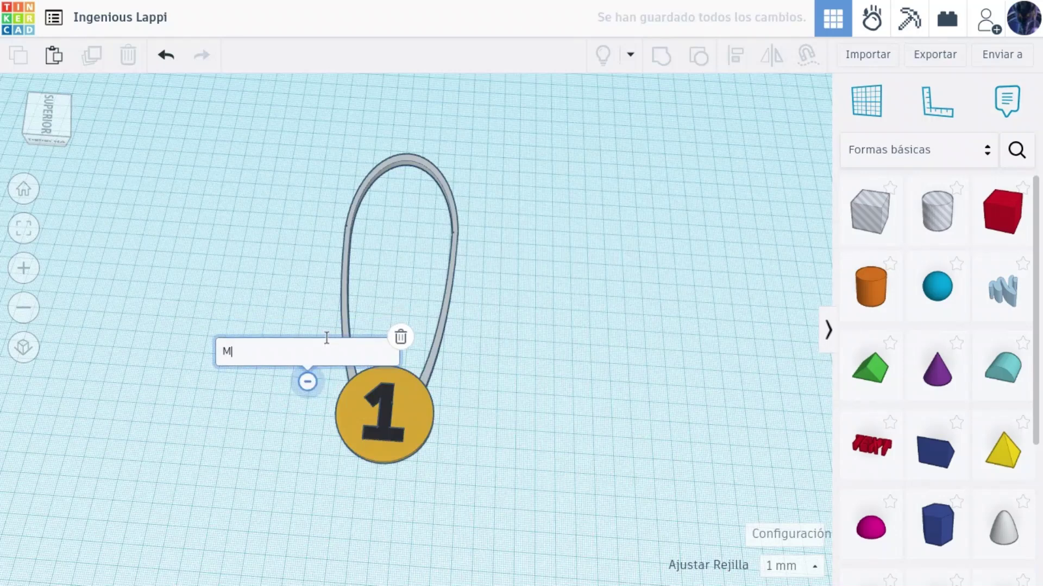
type("EDALLA AL MEJOR SUBSCR")
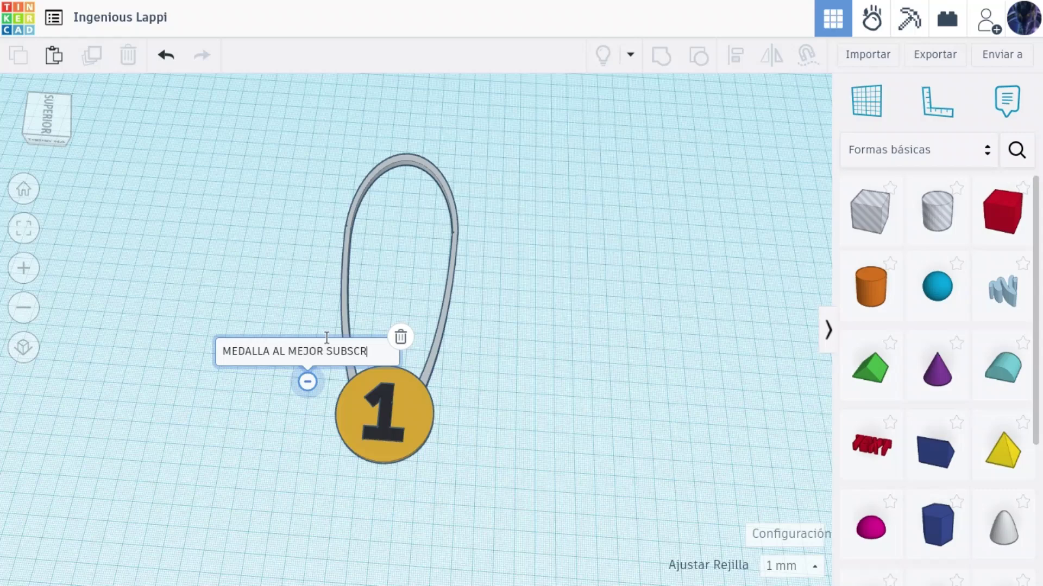
type("IPTOR")
key("Return")
key("BackSpace")
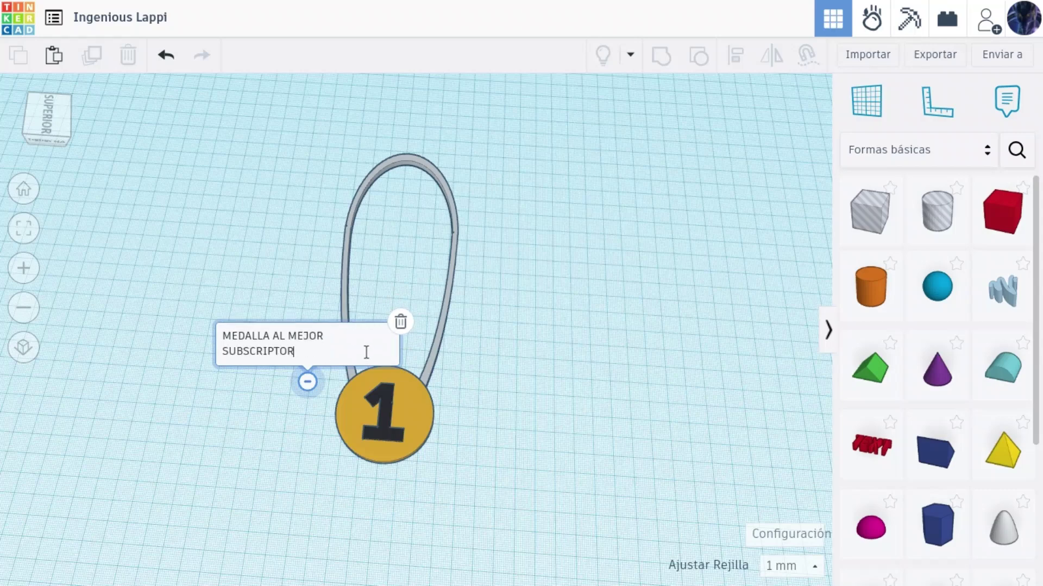
left_click(604, 425)
left_click_drag(307, 381, 403, 228)
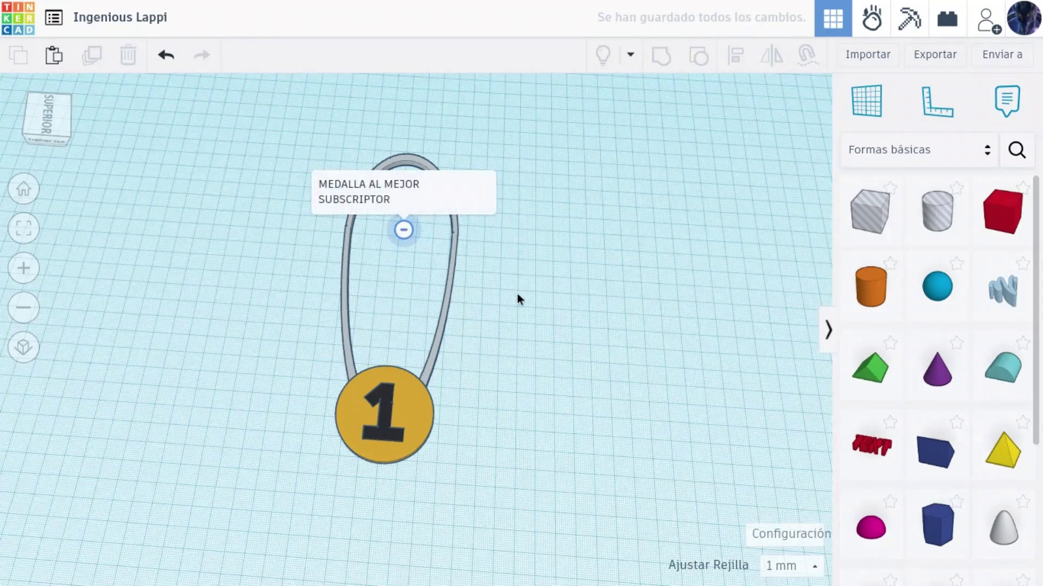